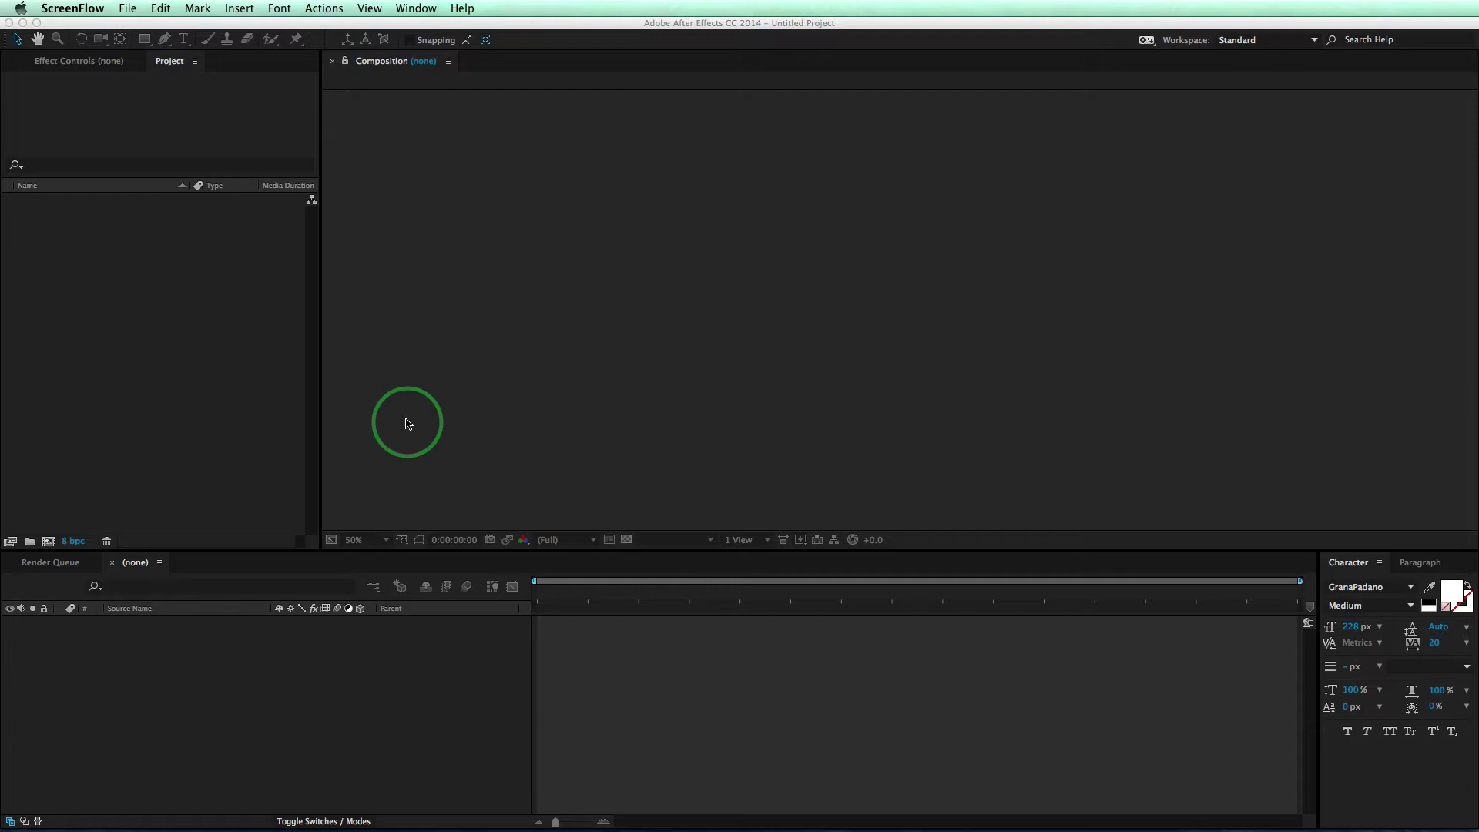
# Create a new composition using the HDTV 1080 25 preset.
pyautogui.click(258, 91)
pyautogui.click(237, 7)
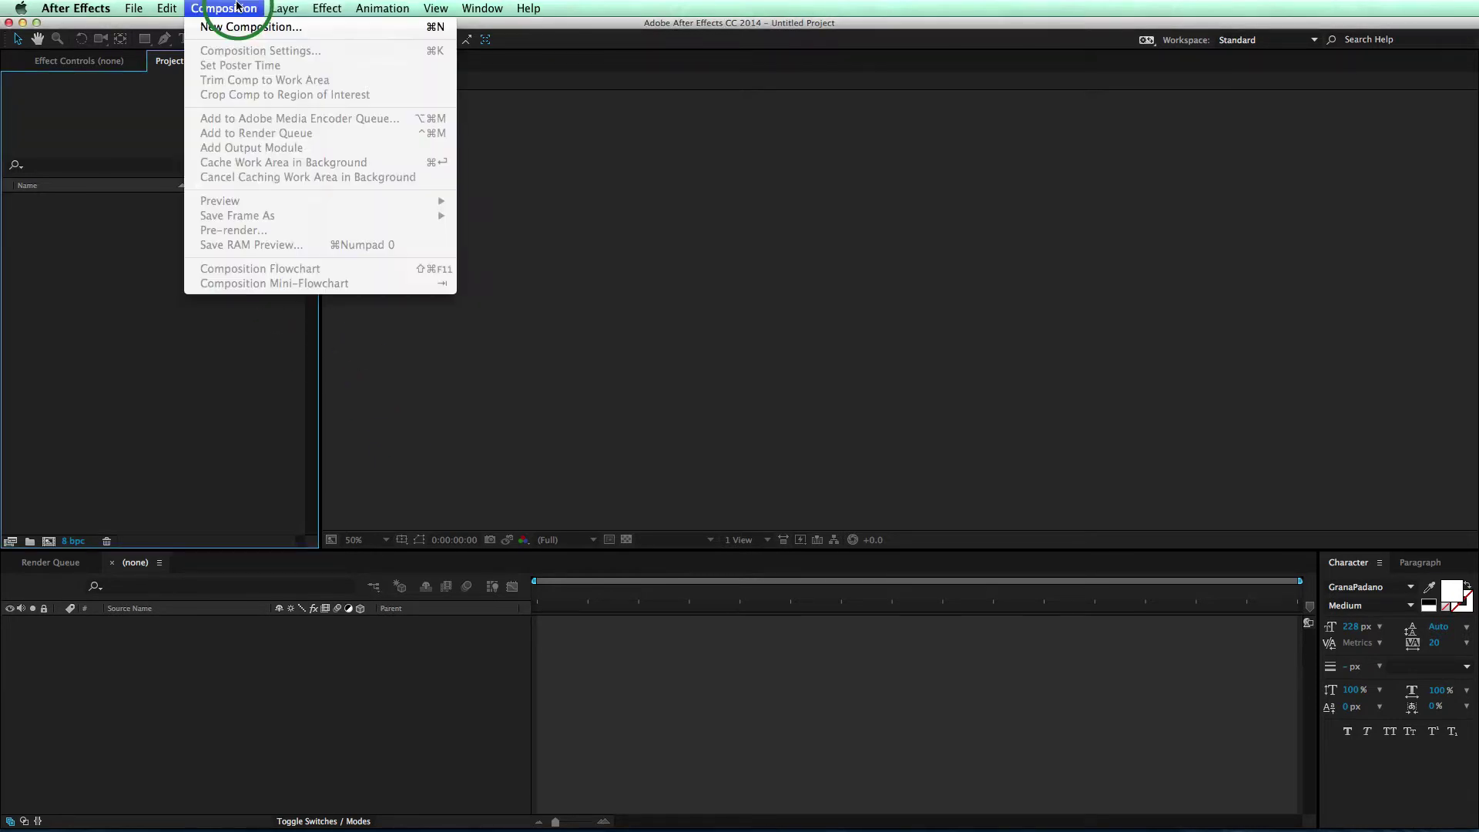
pyautogui.click(237, 28)
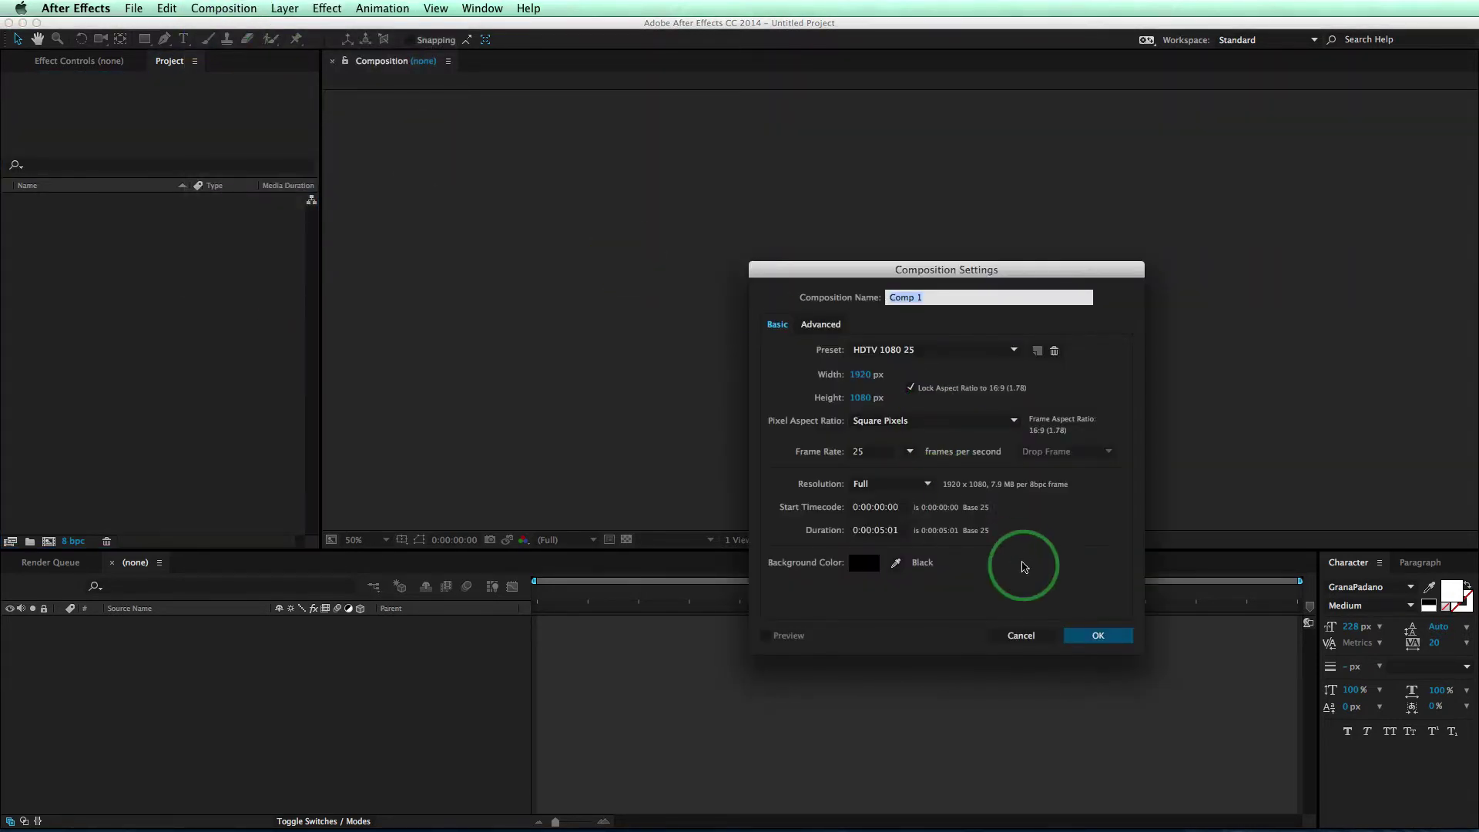
pyautogui.click(1098, 635)
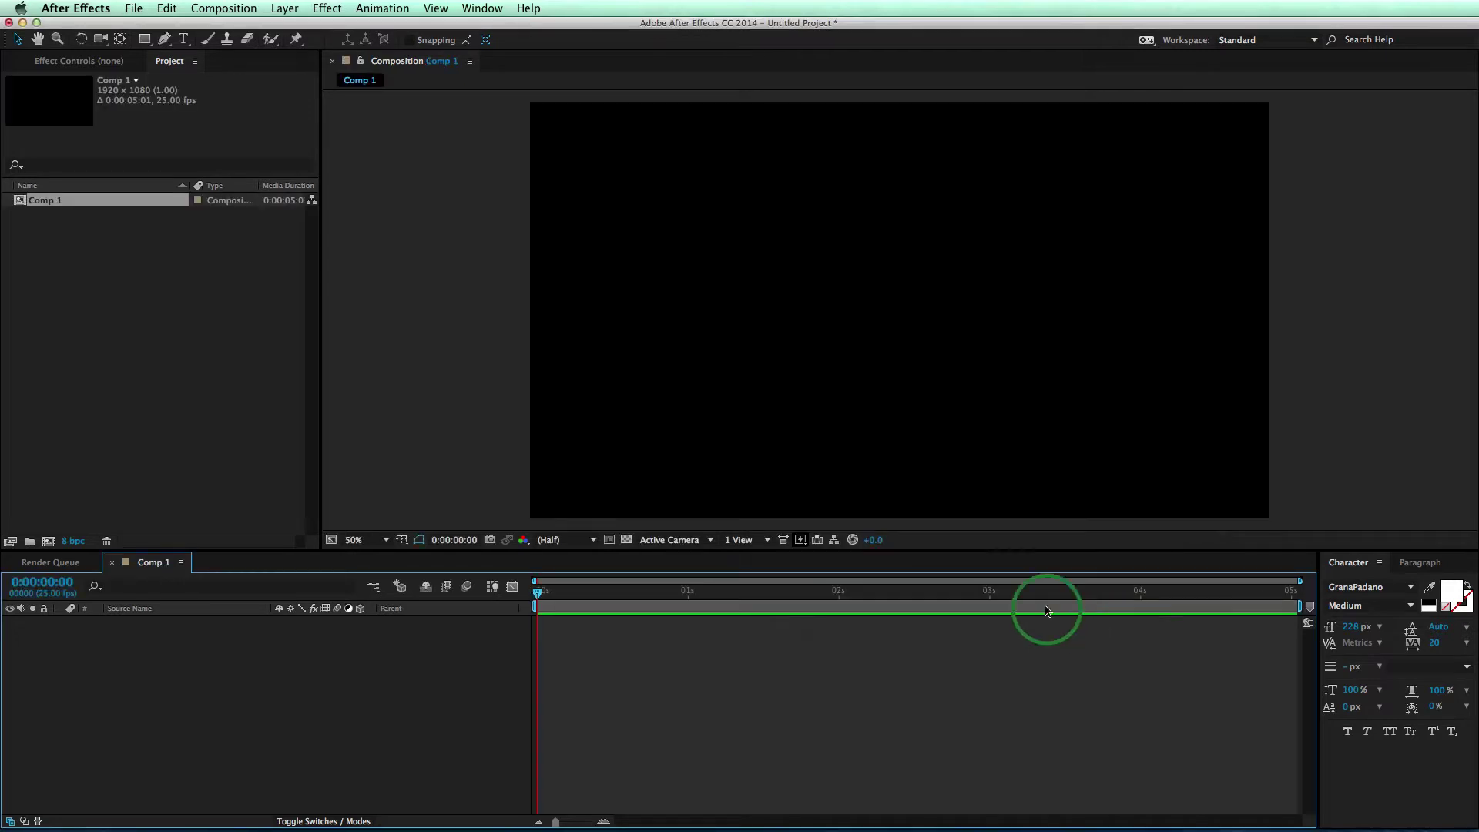
# Add a red solid layer at composition size, 1920 x 1080 px.
pyautogui.click(284, 7)
pyautogui.moveTo(300, 27)
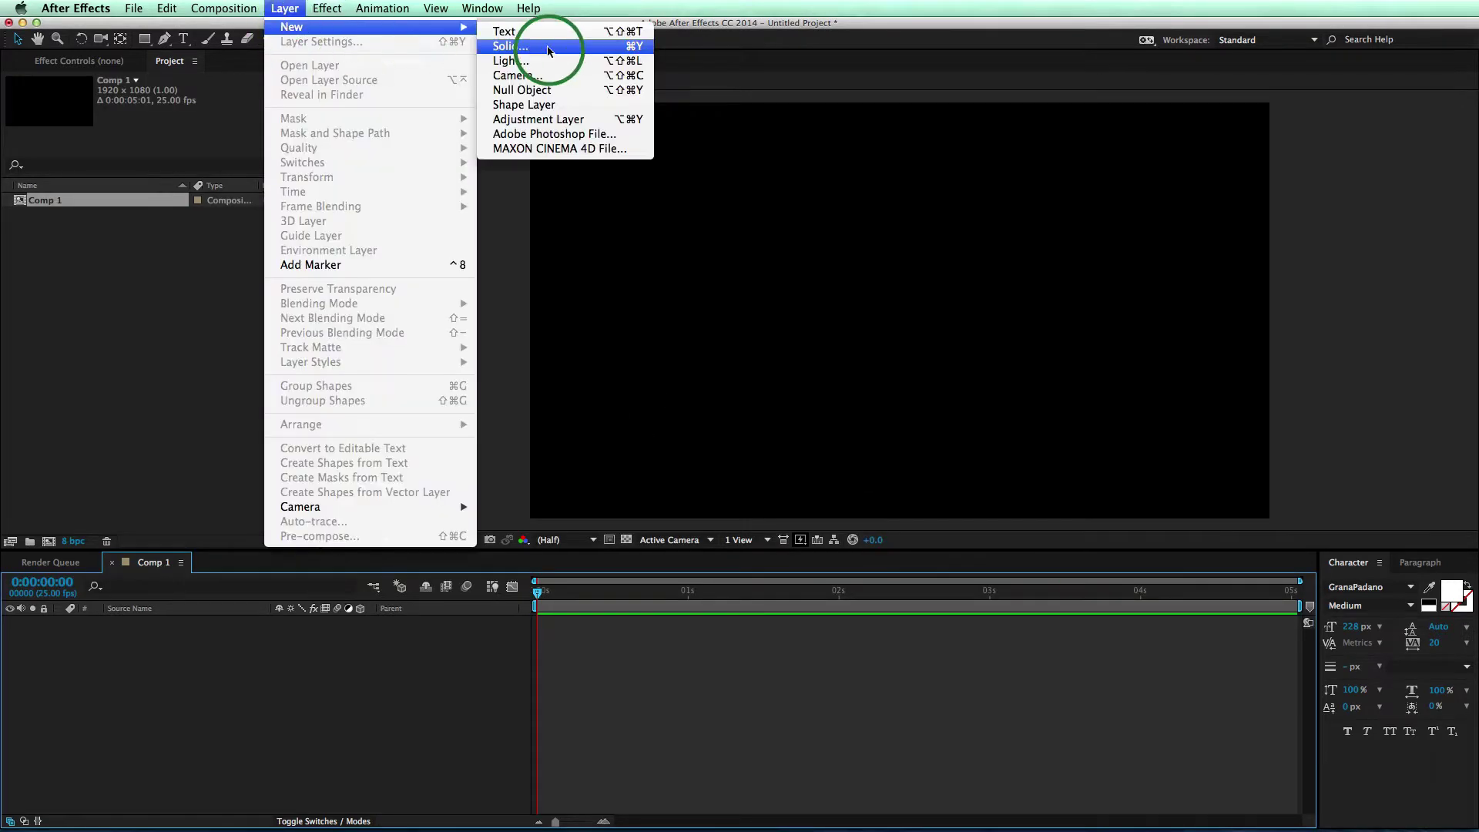
pyautogui.click(549, 50)
pyautogui.click(819, 486)
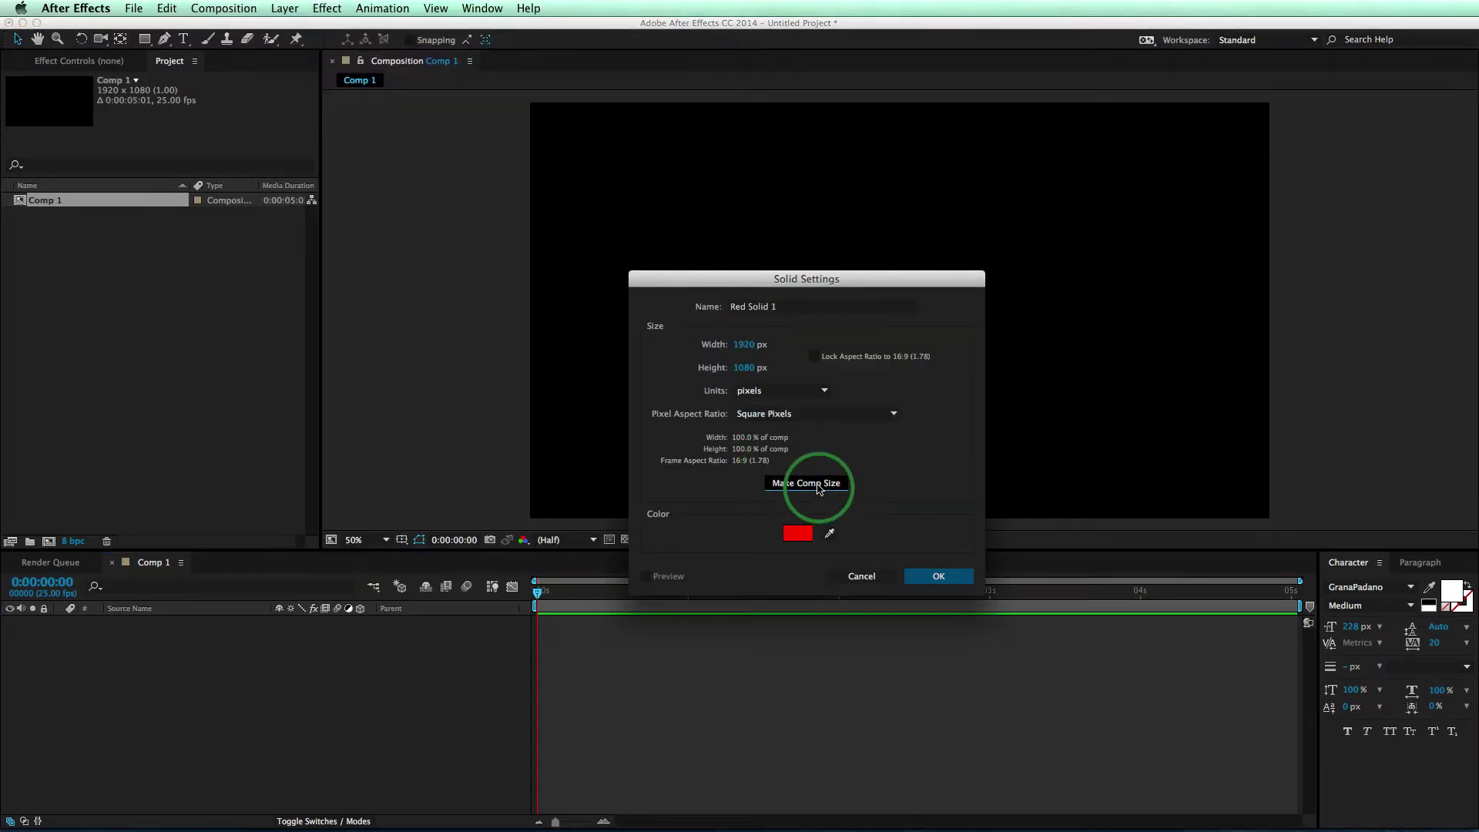
pyautogui.click(939, 576)
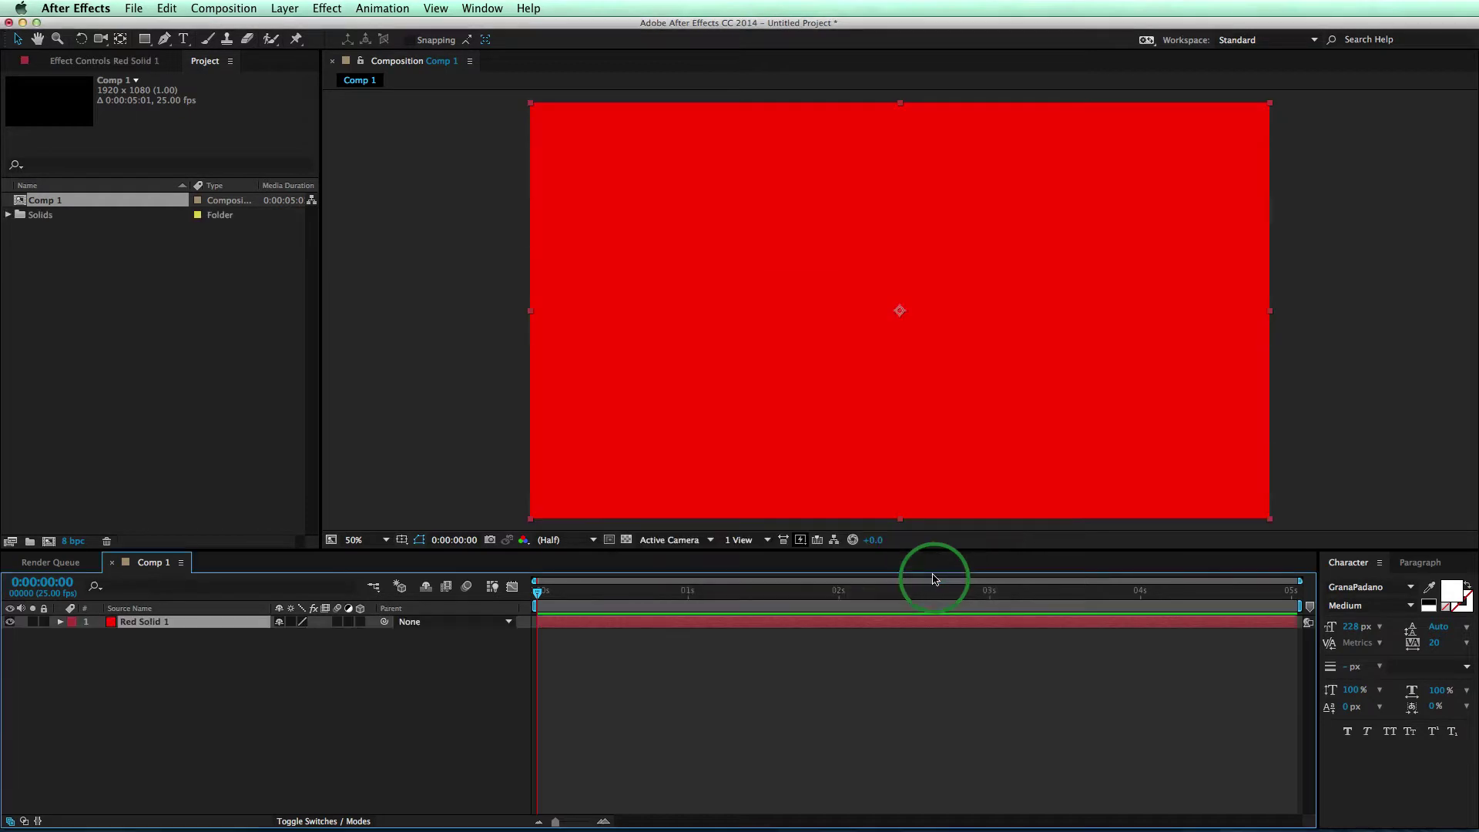
# Apply the Zaxwerks 3D Invigorator PRO effect to the red solid and create a sphere primitive in its set-up window.
pyautogui.click(320, 8)
pyautogui.moveTo(378, 665)
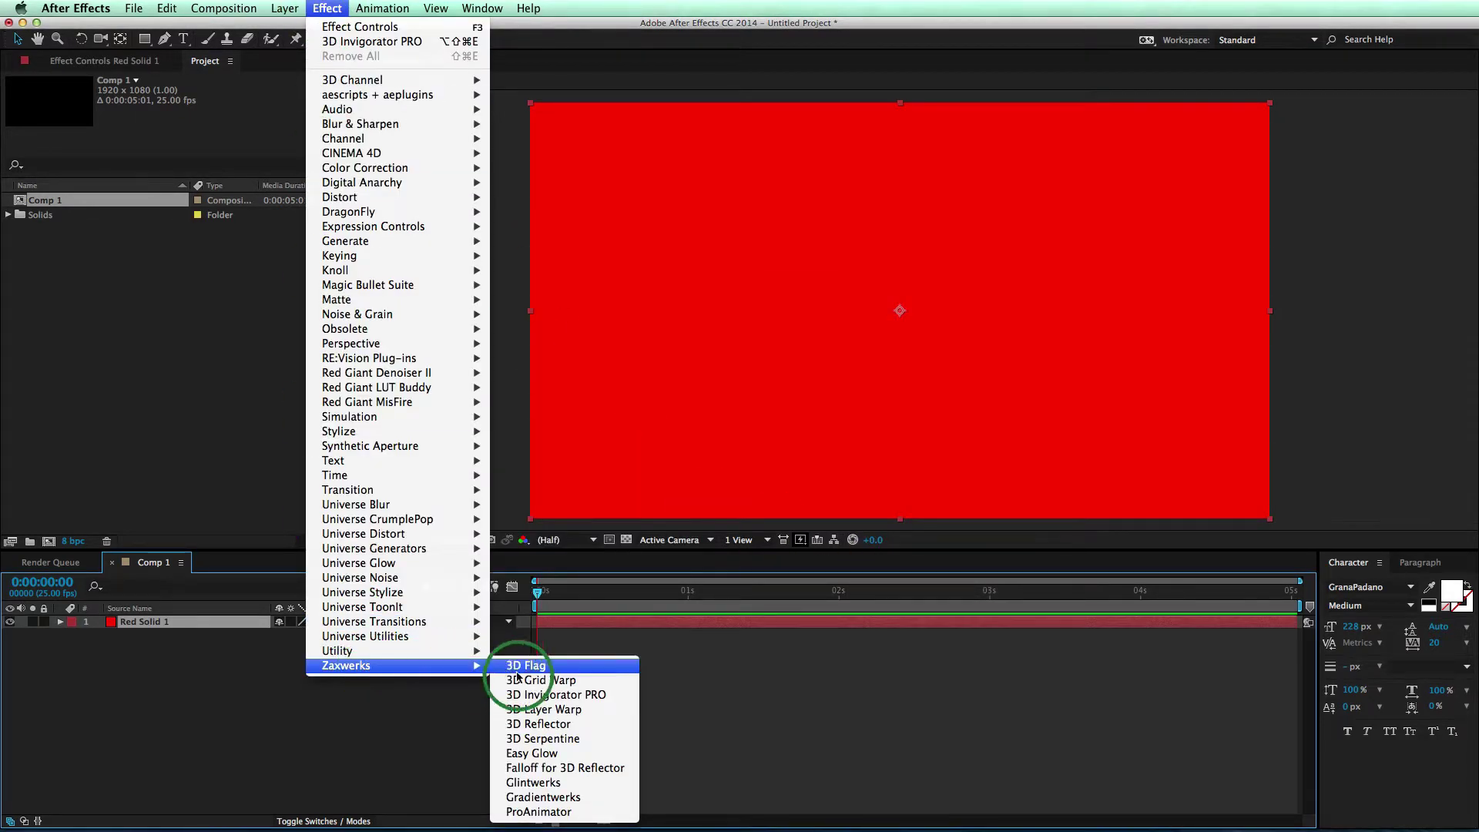
pyautogui.click(531, 694)
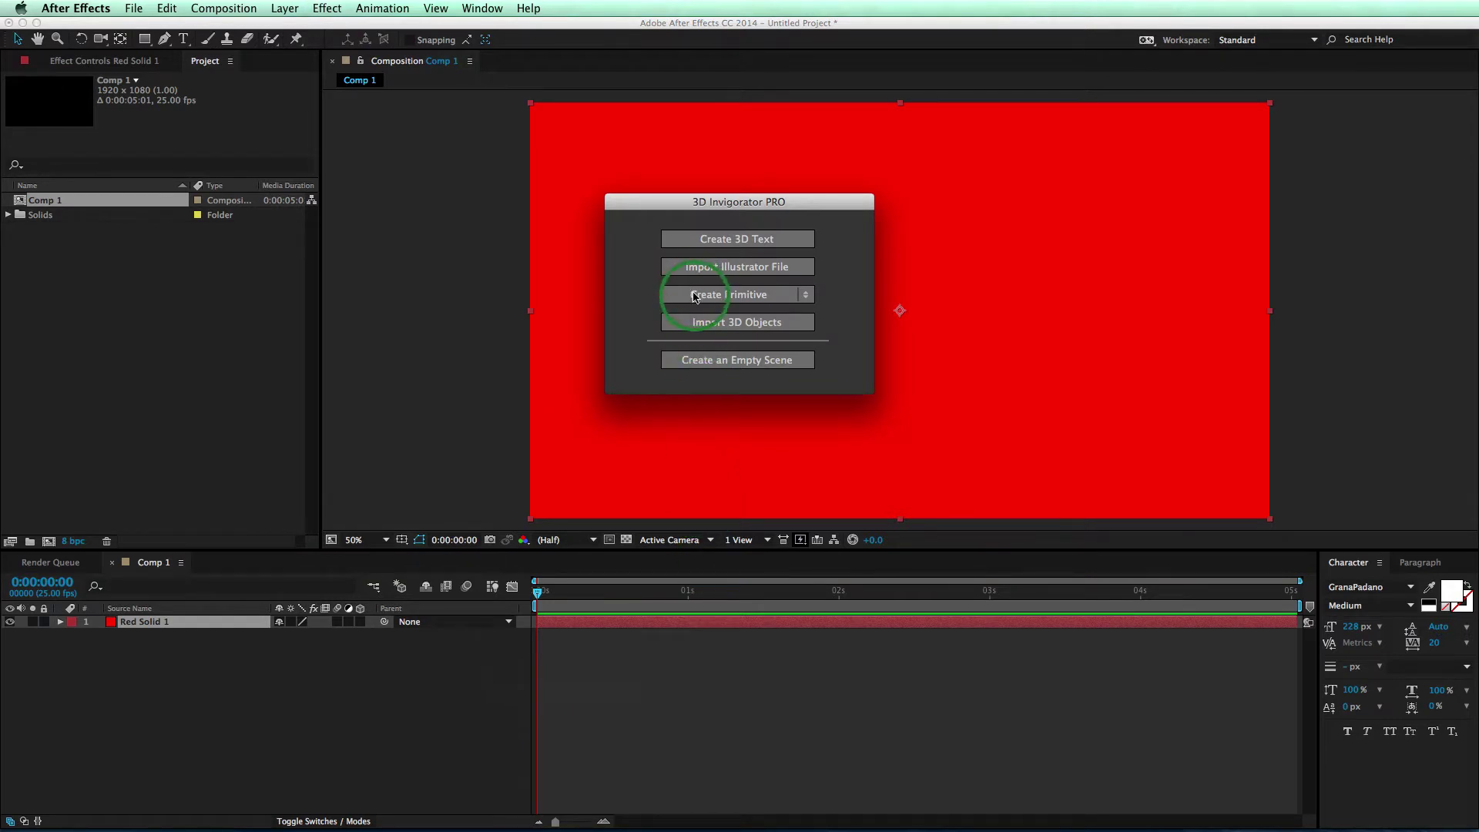
pyautogui.moveTo(695, 297); pyautogui.dragTo(717, 485)
pyautogui.click(272, 313)
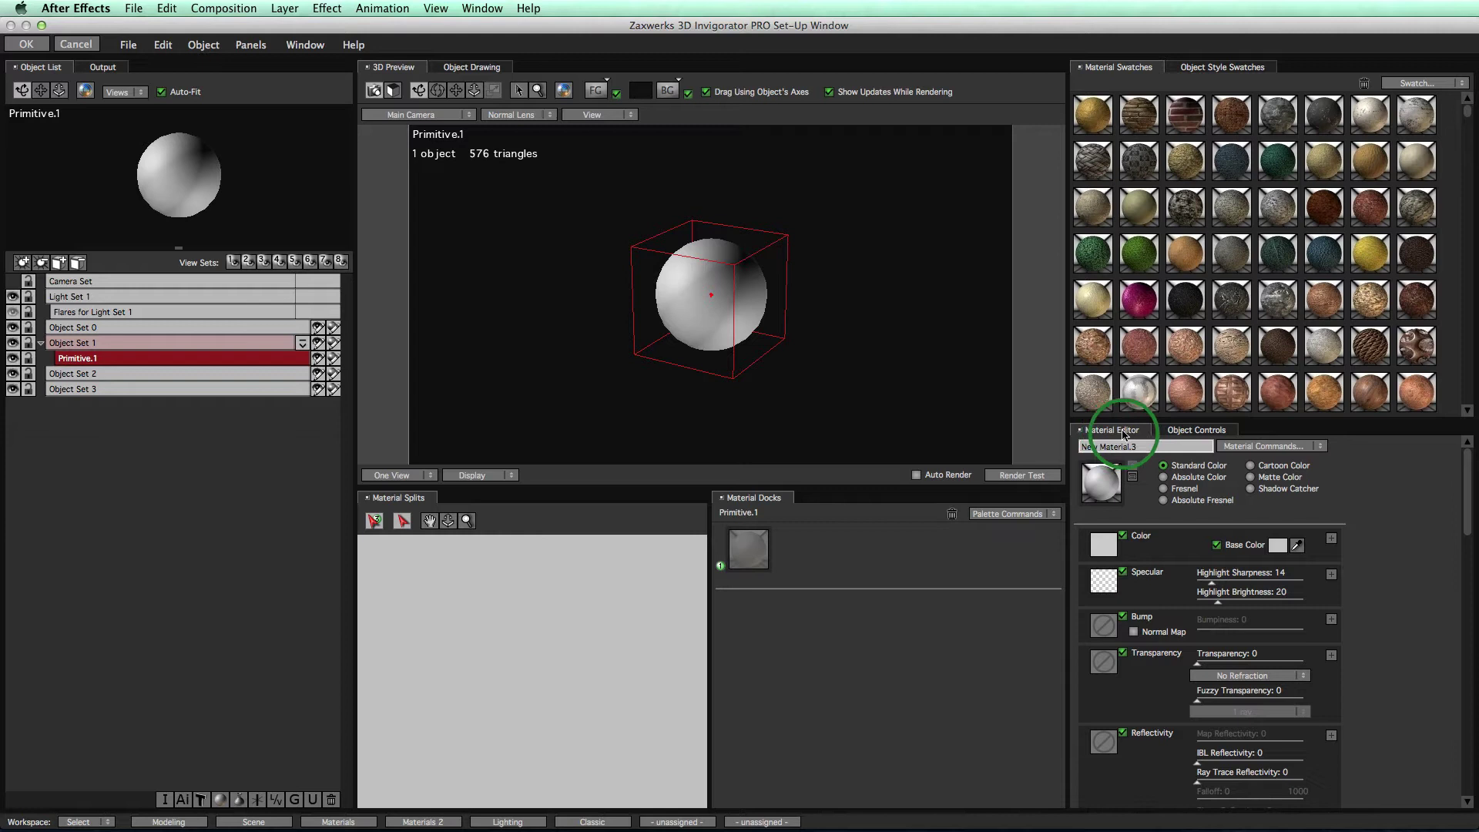
# Add a shader to the material's Color channel and set its RGB source to Grid.
pyautogui.click(1332, 539)
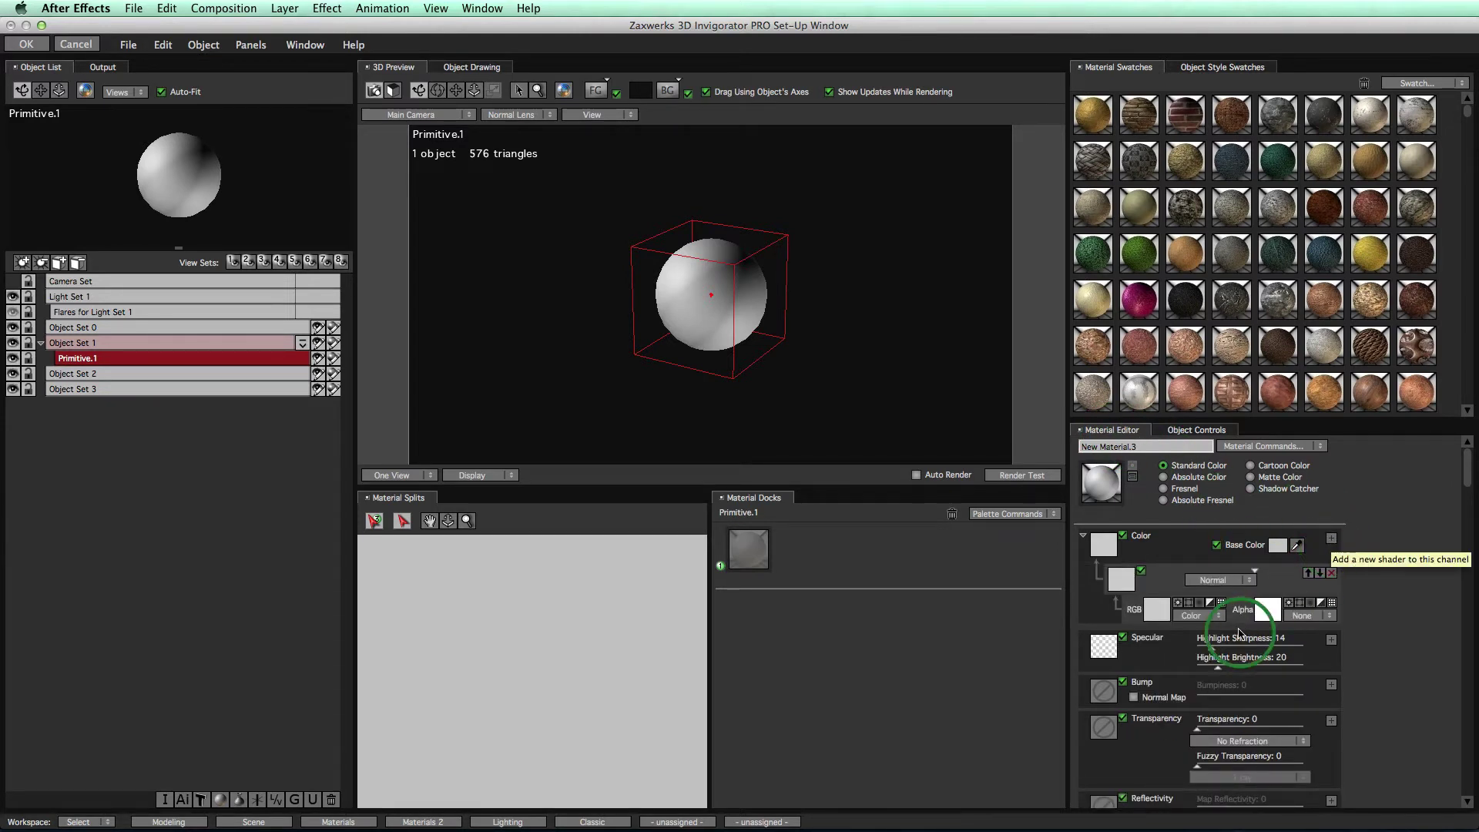
pyautogui.click(1196, 616)
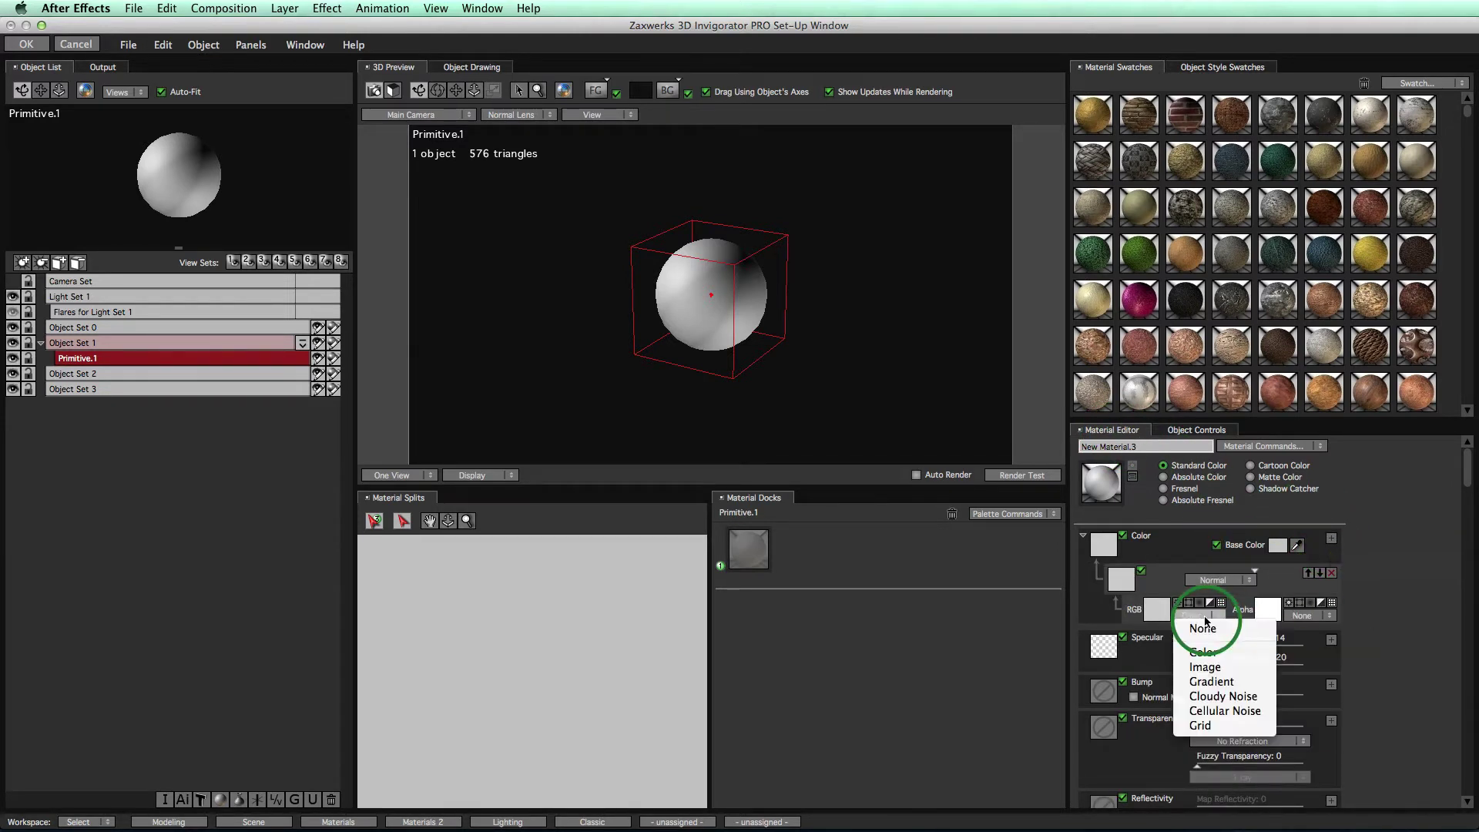
pyautogui.click(1201, 725)
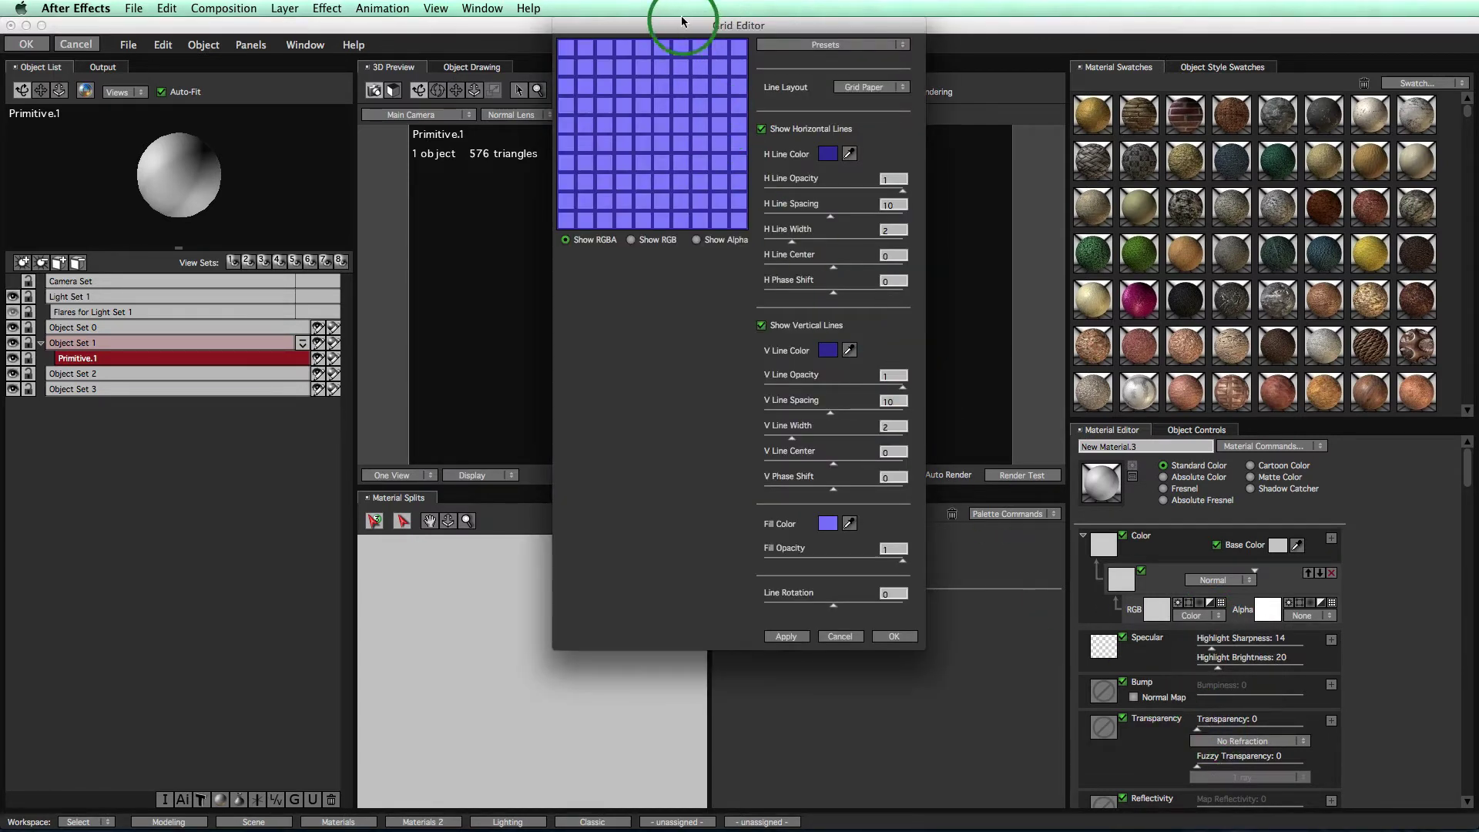
# Load the Default grid preset, set its Fill Opacity to 0 and accept the grid.
pyautogui.moveTo(678, 26); pyautogui.dragTo(660, 126)
pyautogui.click(793, 146)
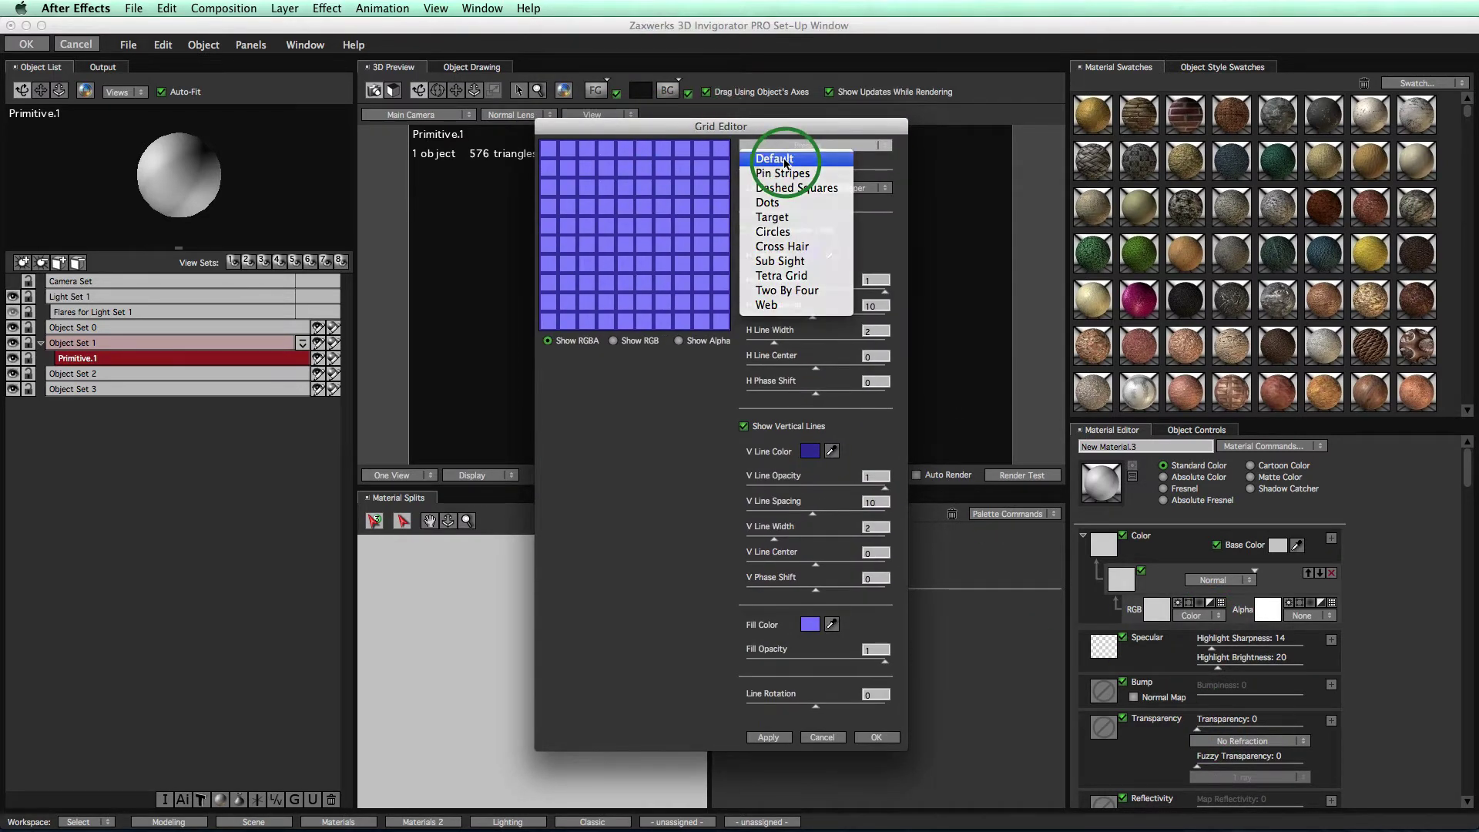
pyautogui.click(777, 157)
pyautogui.moveTo(875, 661); pyautogui.dragTo(738, 650)
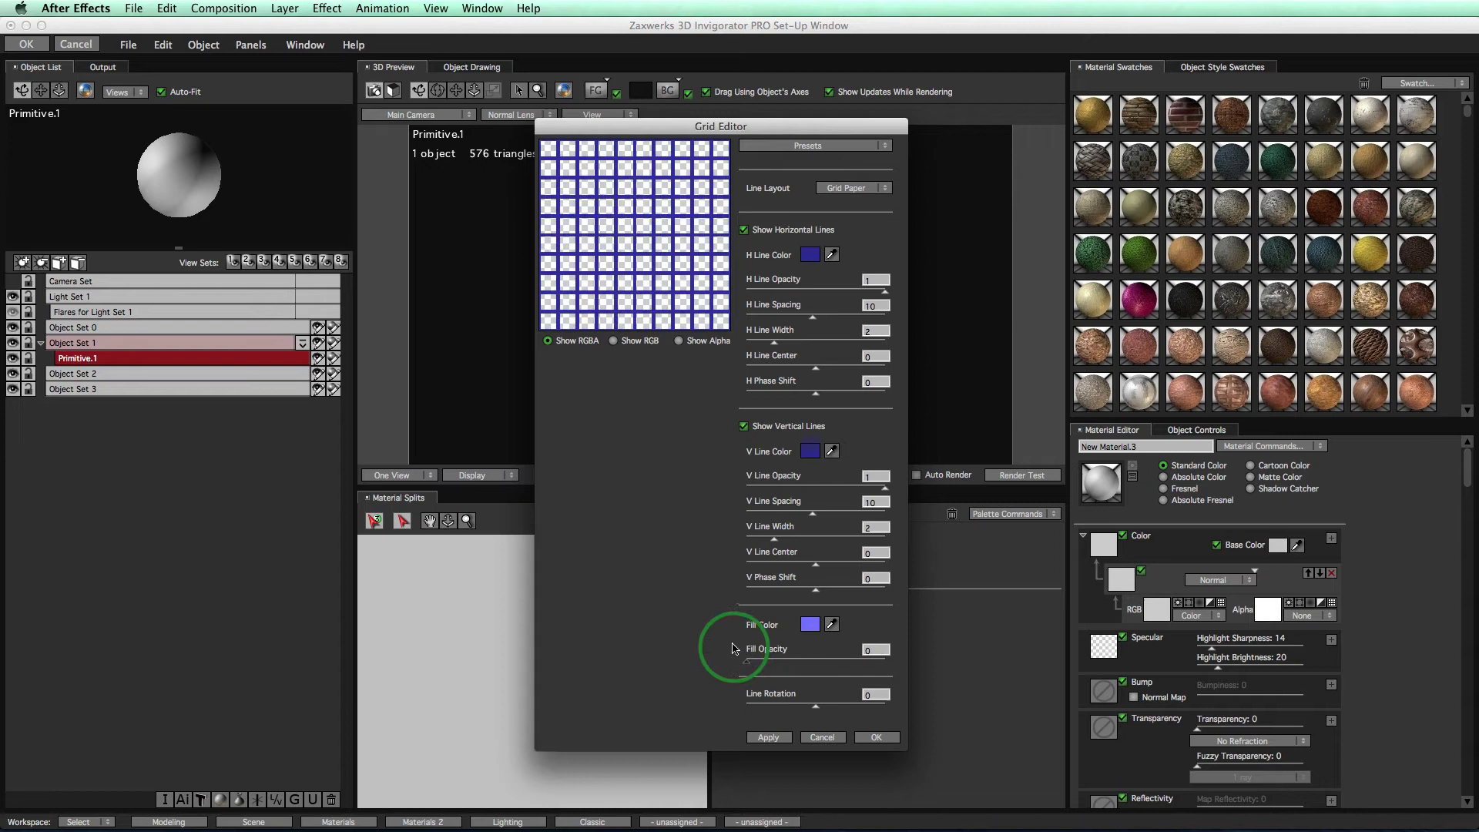
pyautogui.click(876, 737)
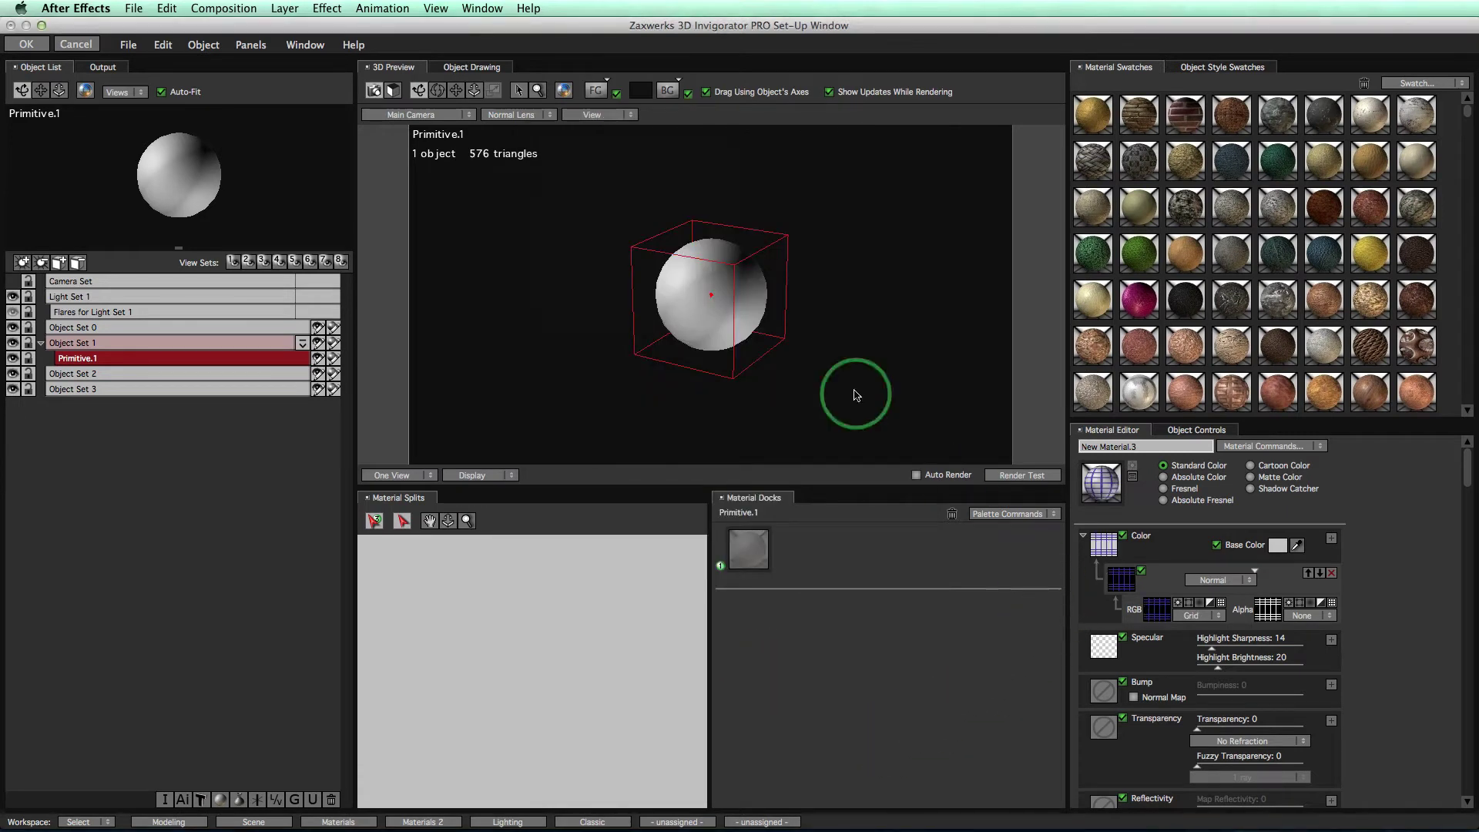
# Apply the grid material to the entire sphere and set its mapping scale to 25% in X and Y.
pyautogui.moveTo(783, 320); pyautogui.dragTo(755, 229)
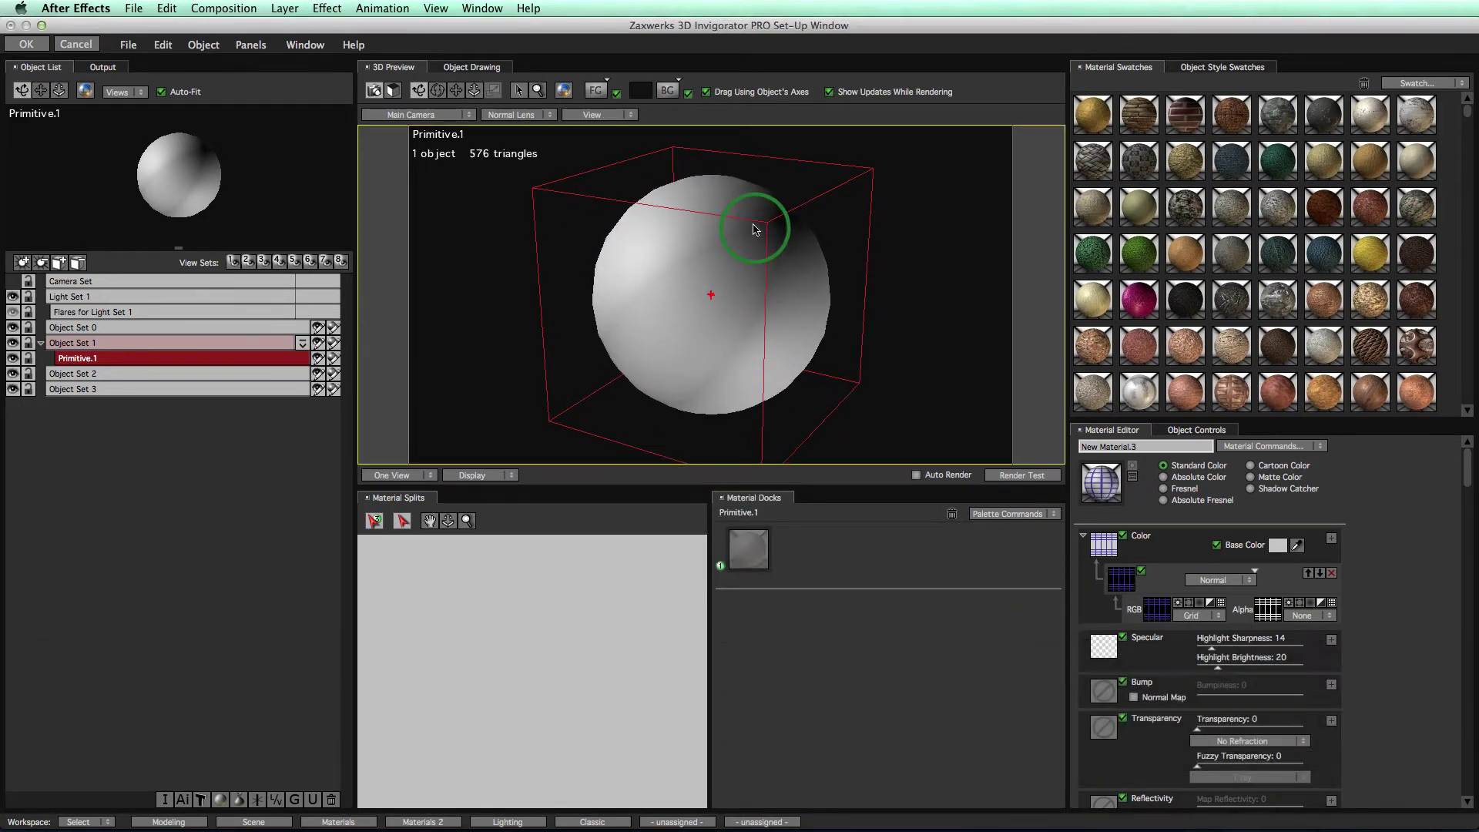
pyautogui.keyDown('ctrl'); pyautogui.click(1102, 485); pyautogui.keyUp('ctrl')
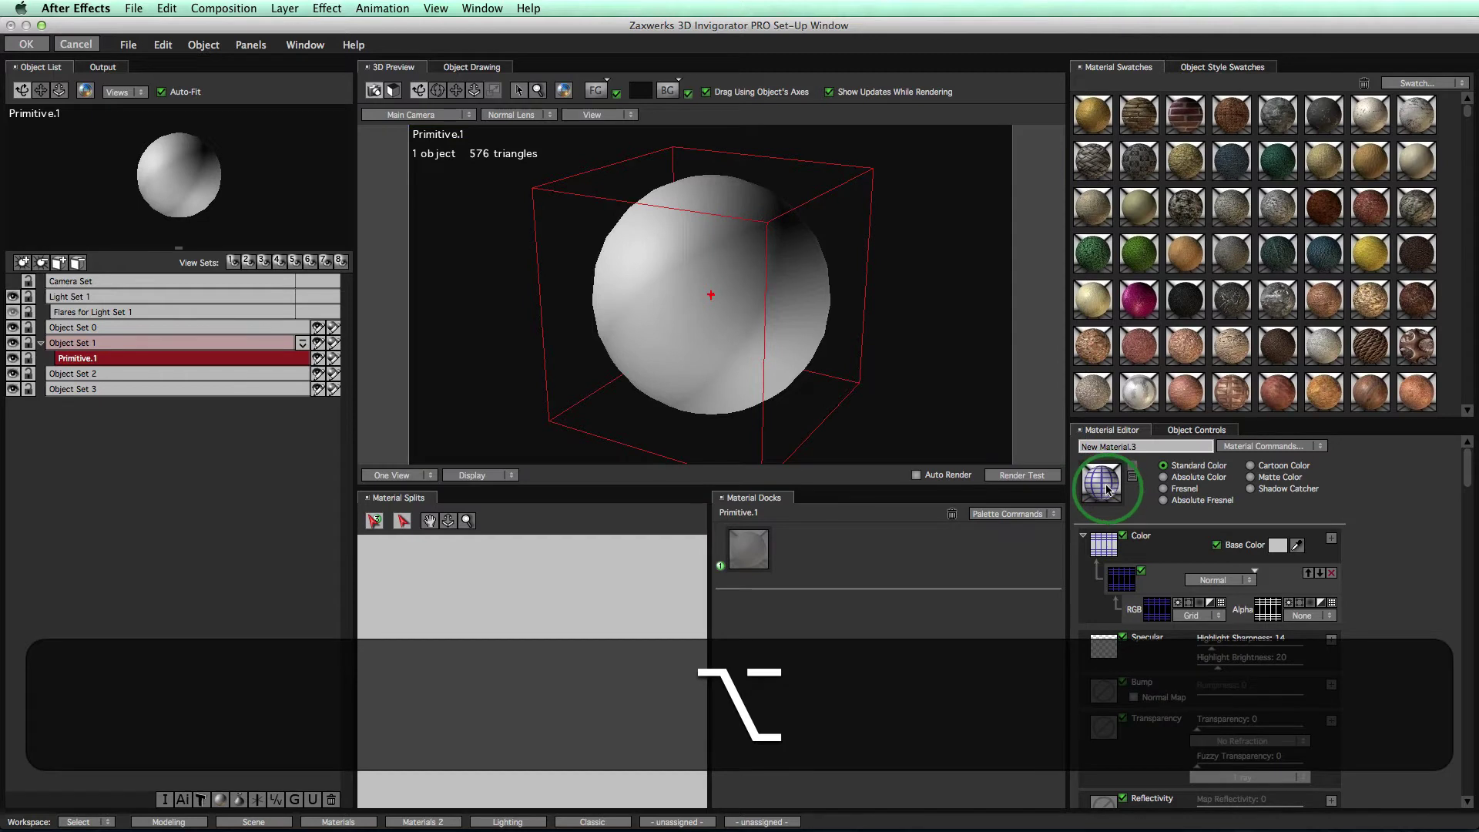
pyautogui.moveTo(1107, 490); pyautogui.dragTo(763, 304)
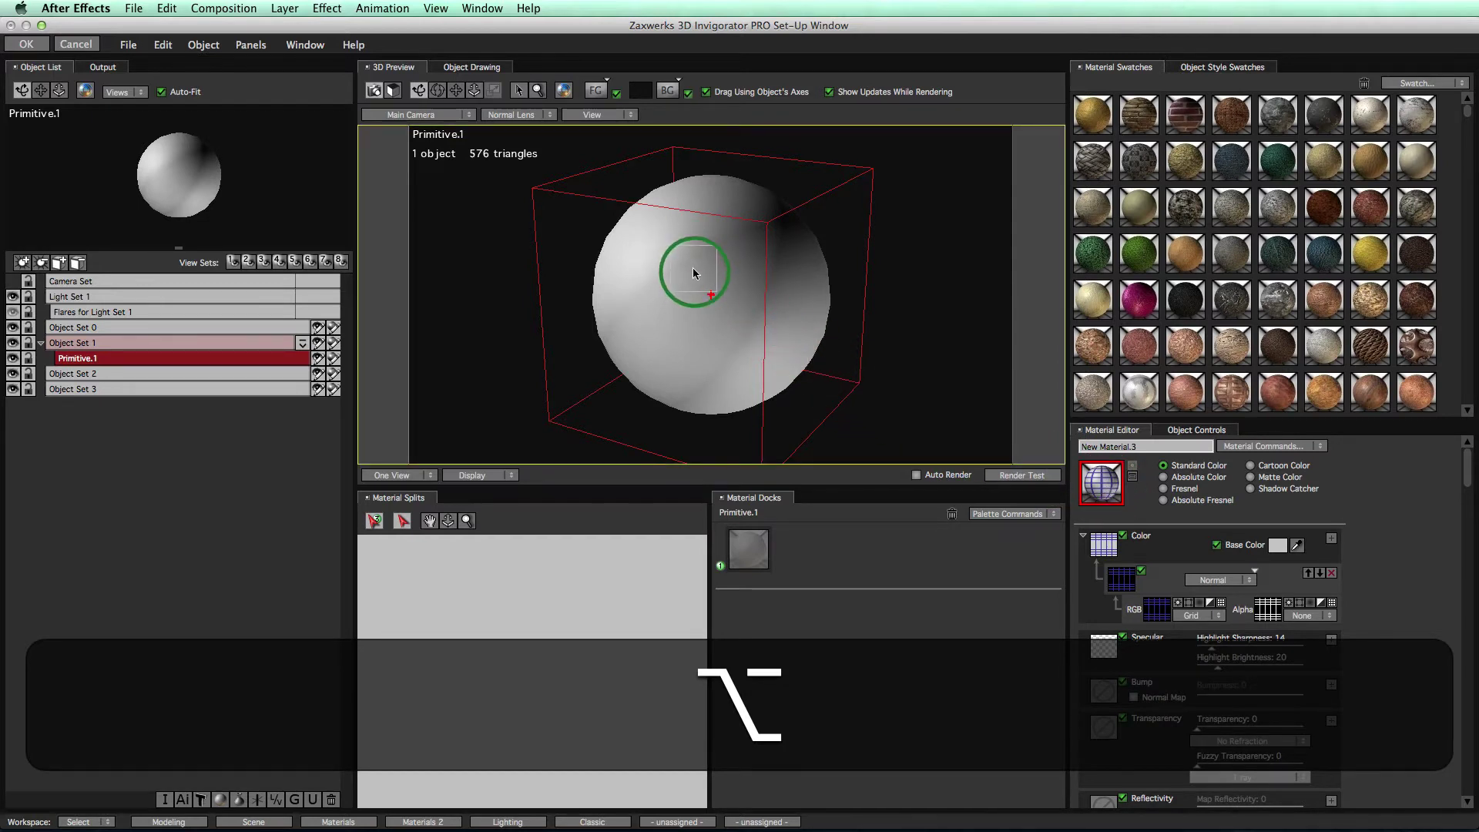
pyautogui.moveTo(695, 272); pyautogui.dragTo(692, 267)
pyautogui.click(931, 656)
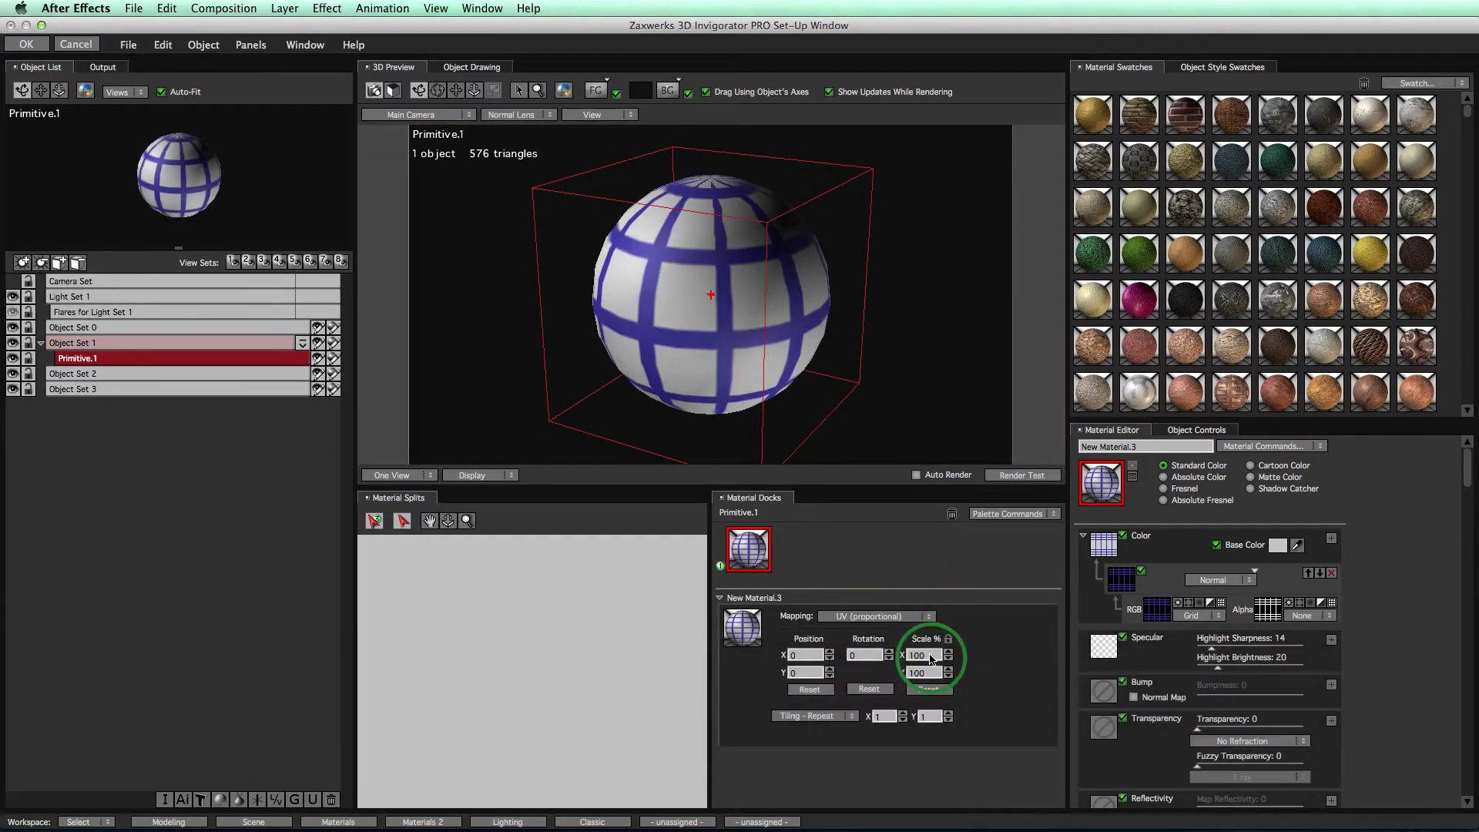
pyautogui.moveTo(931, 657); pyautogui.dragTo(876, 660)
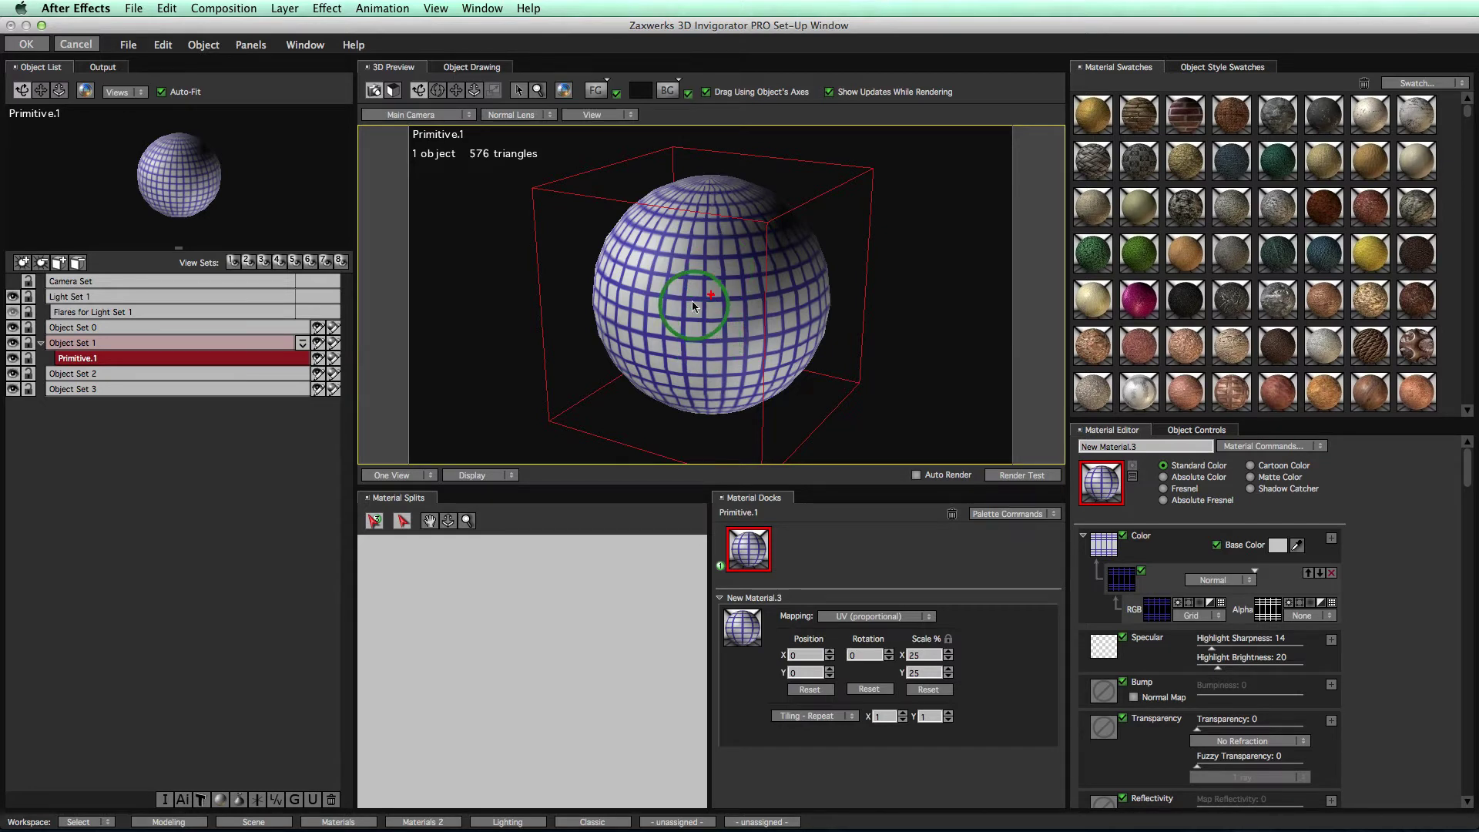
# Change the material's Base Color to an orange-red.
pyautogui.click(1277, 544)
pyautogui.click(161, 213)
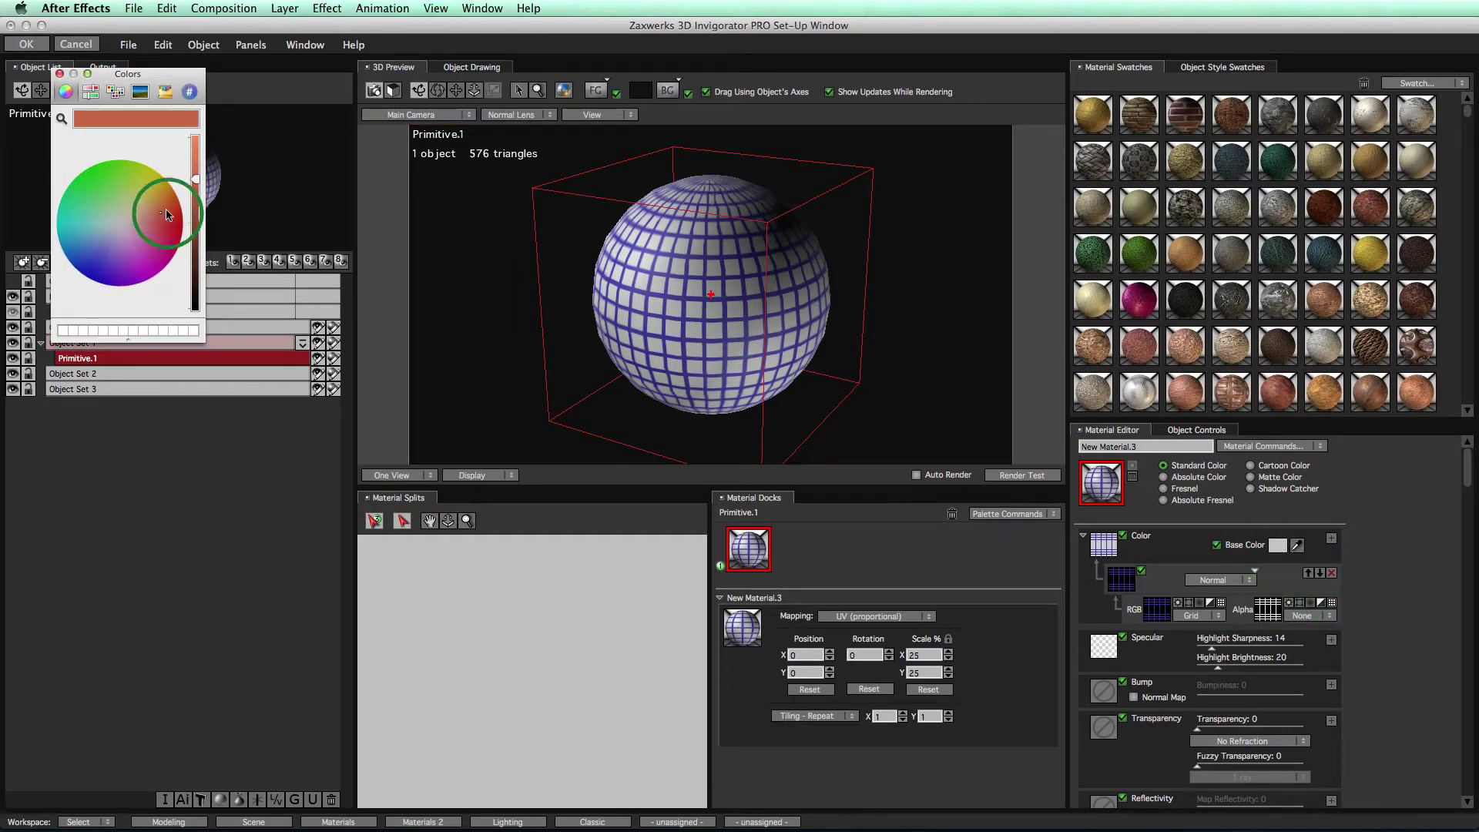
pyautogui.click(59, 73)
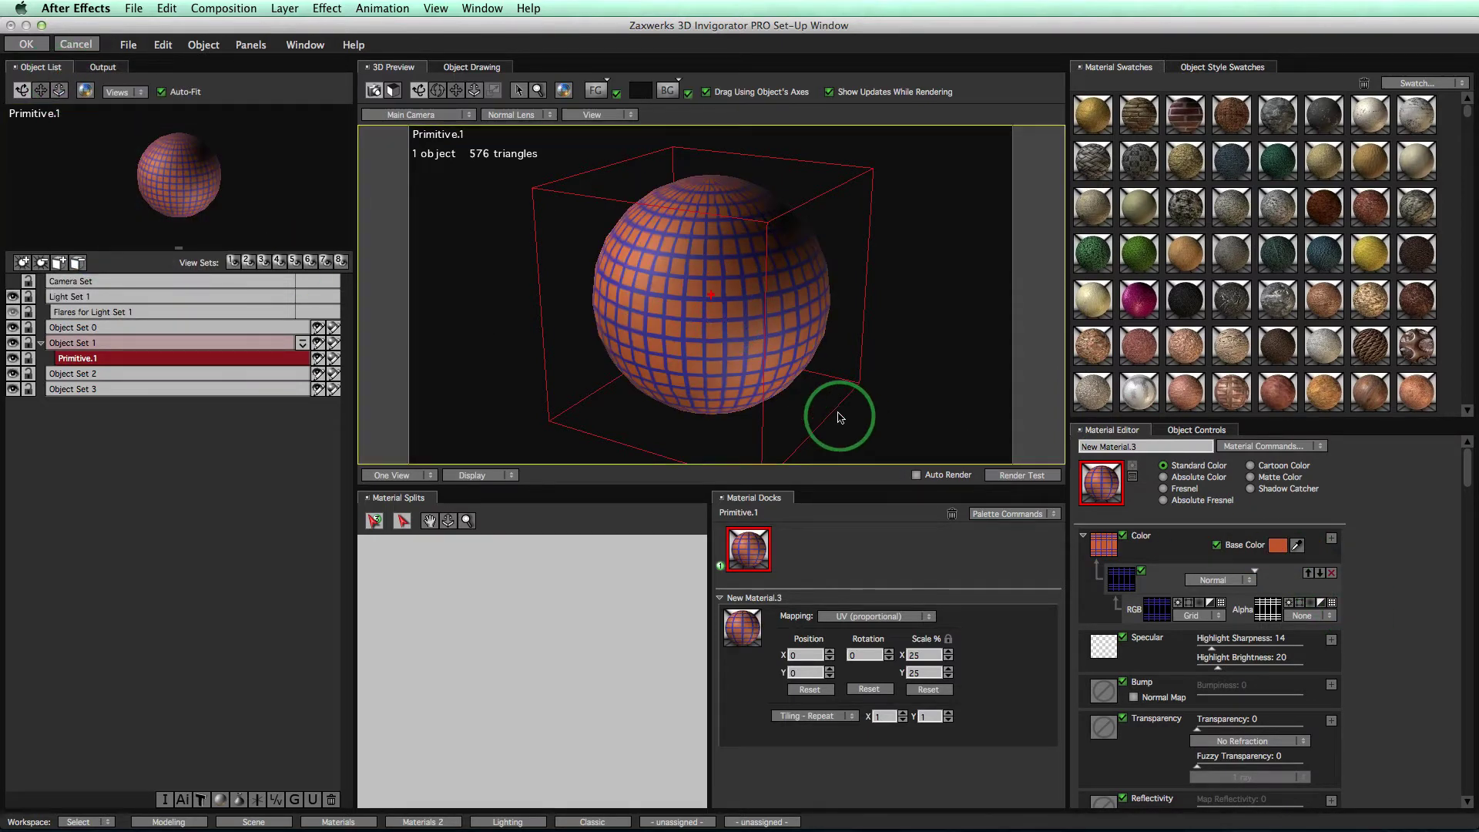
# Disable the material's Base Color and render a test of the see-through wire sphere up close.
pyautogui.click(1216, 548)
pyautogui.click(1005, 475)
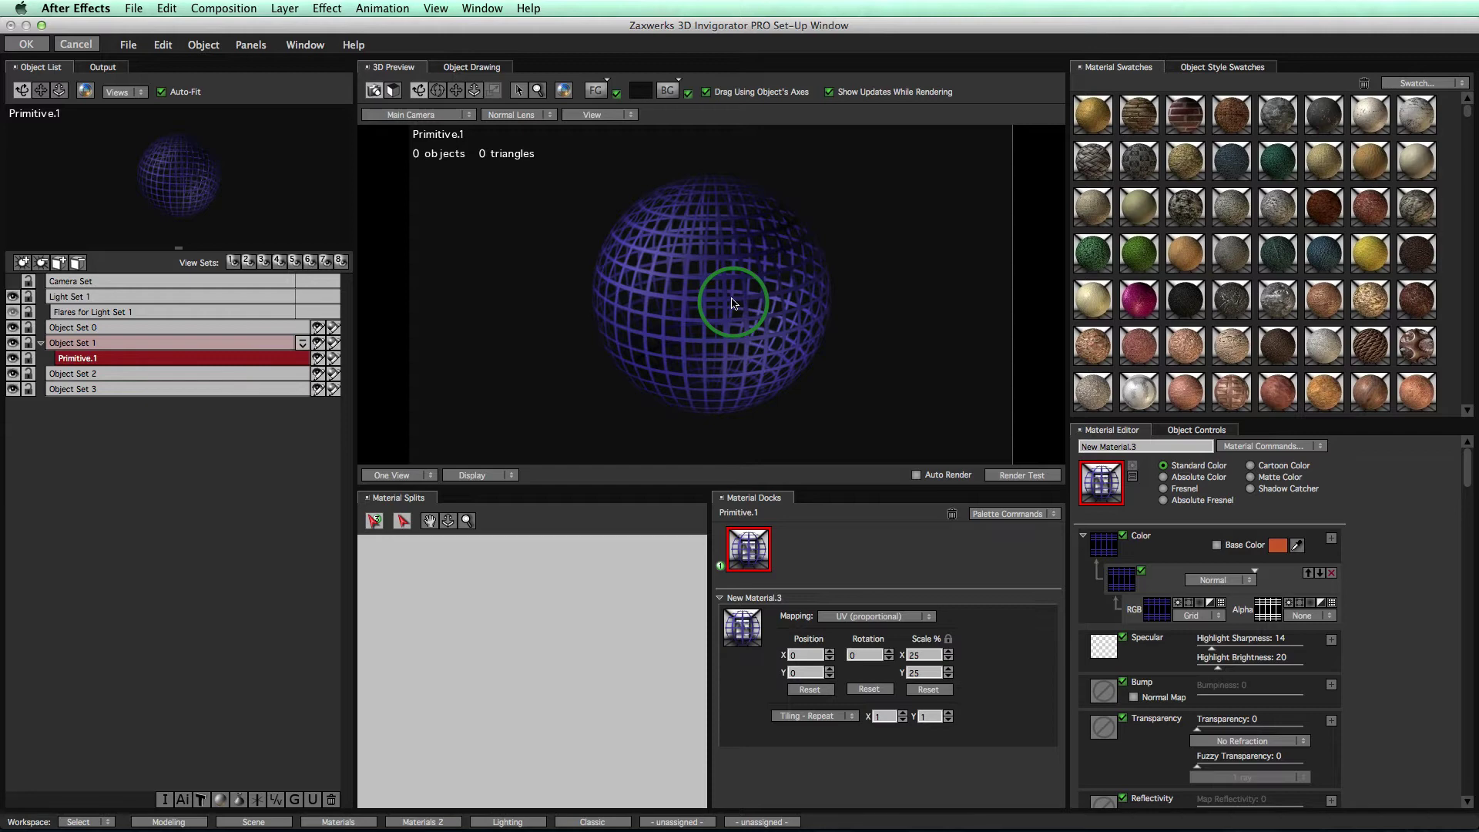
pyautogui.press('space')
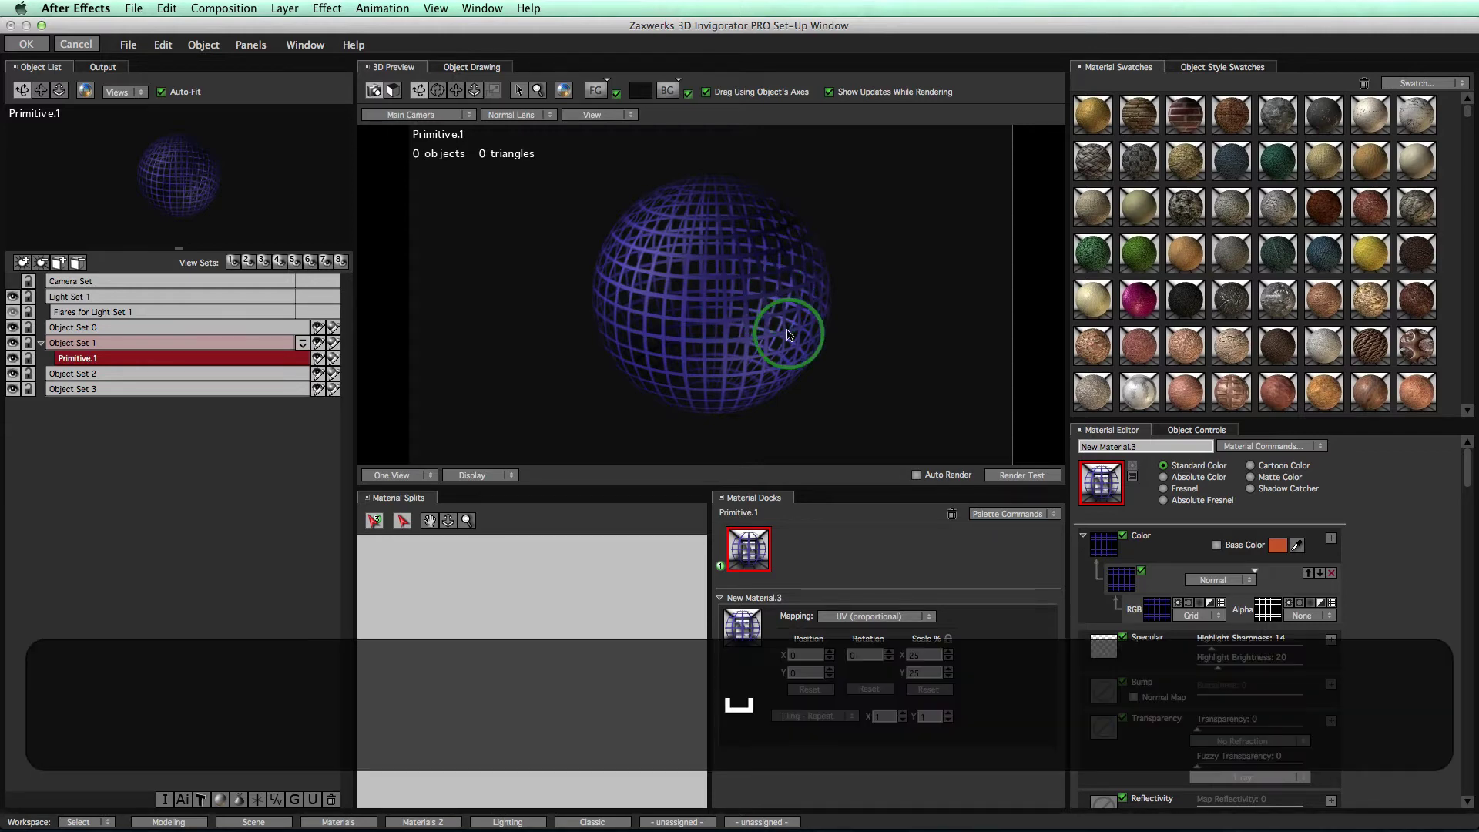
pyautogui.moveTo(785, 336); pyautogui.dragTo(783, 264)
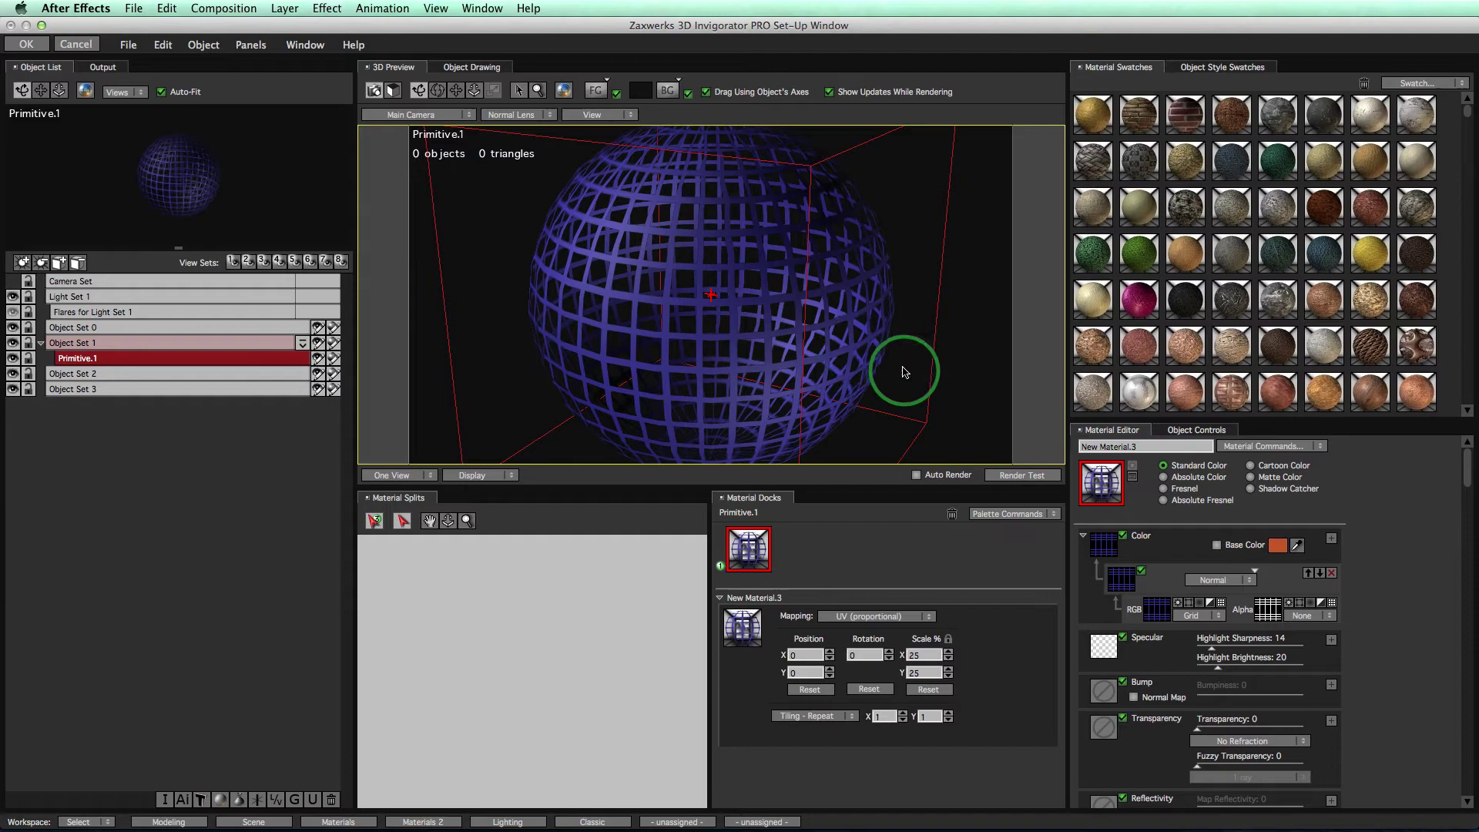
# Try the Absolute Color and Fresnel shading types on the grid material, then return it to Standard Color.
pyautogui.click(1166, 481)
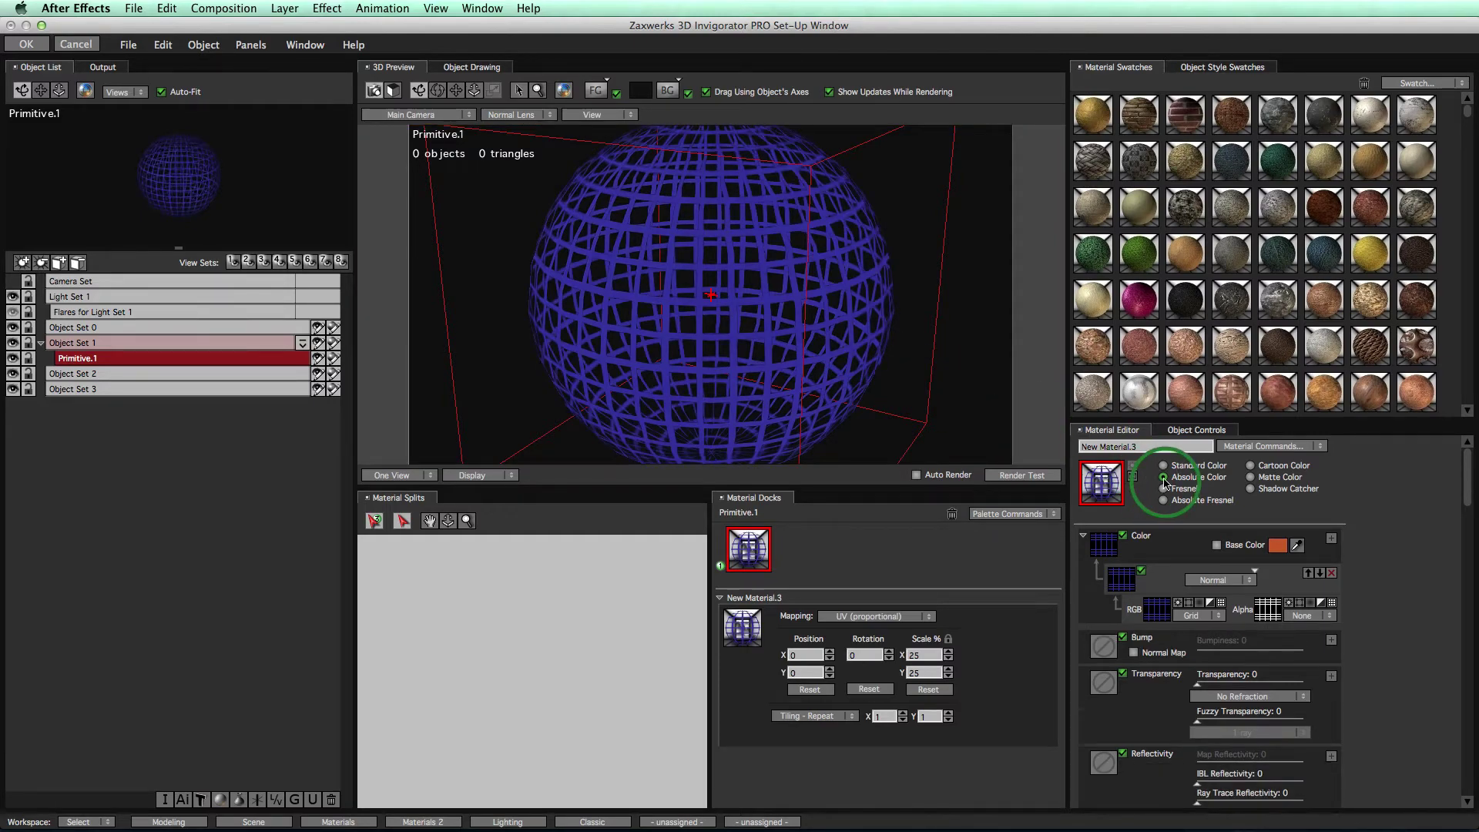
pyautogui.moveTo(783, 308); pyautogui.dragTo(773, 337)
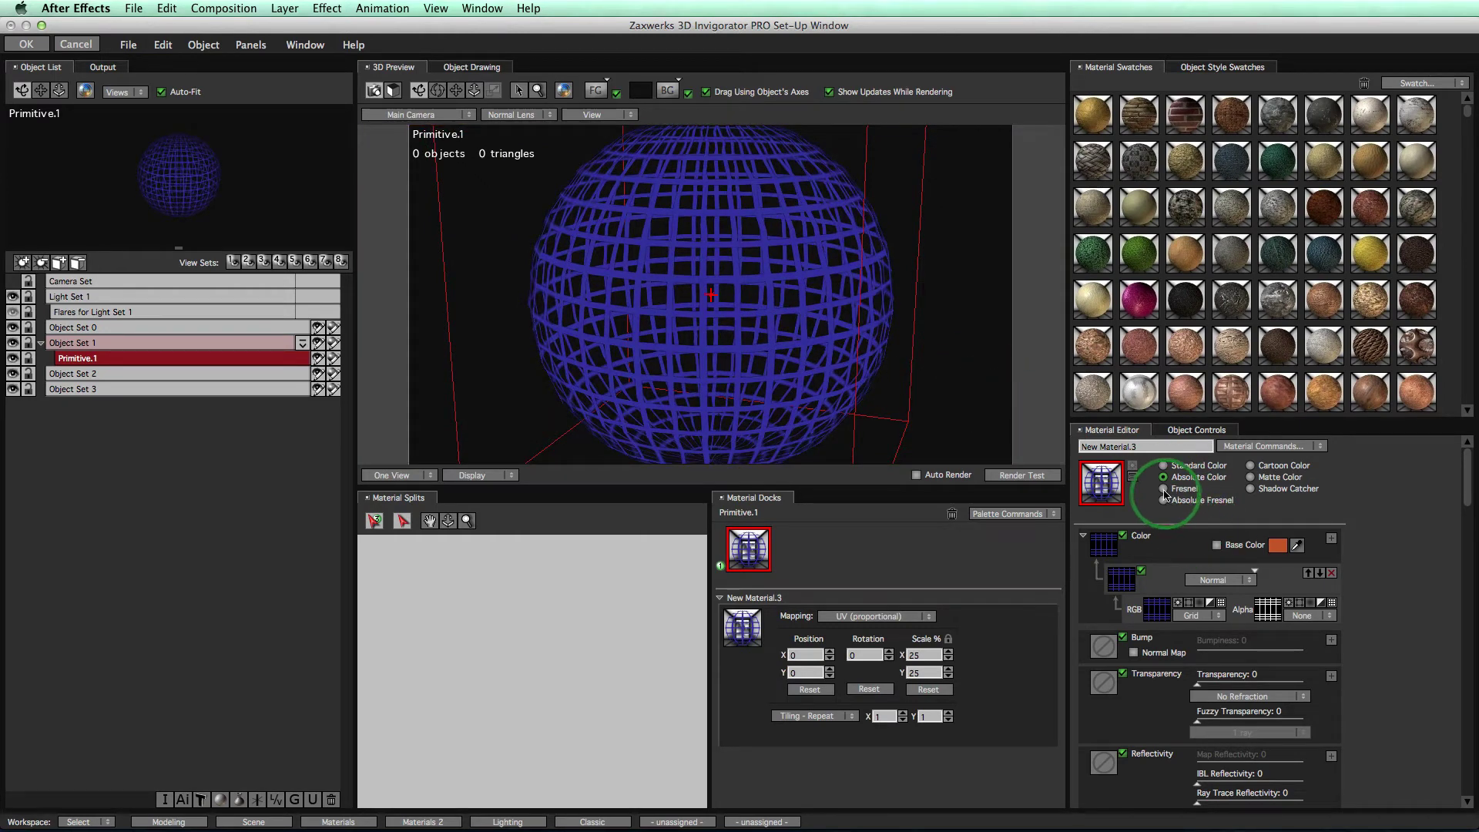
pyautogui.click(1164, 490)
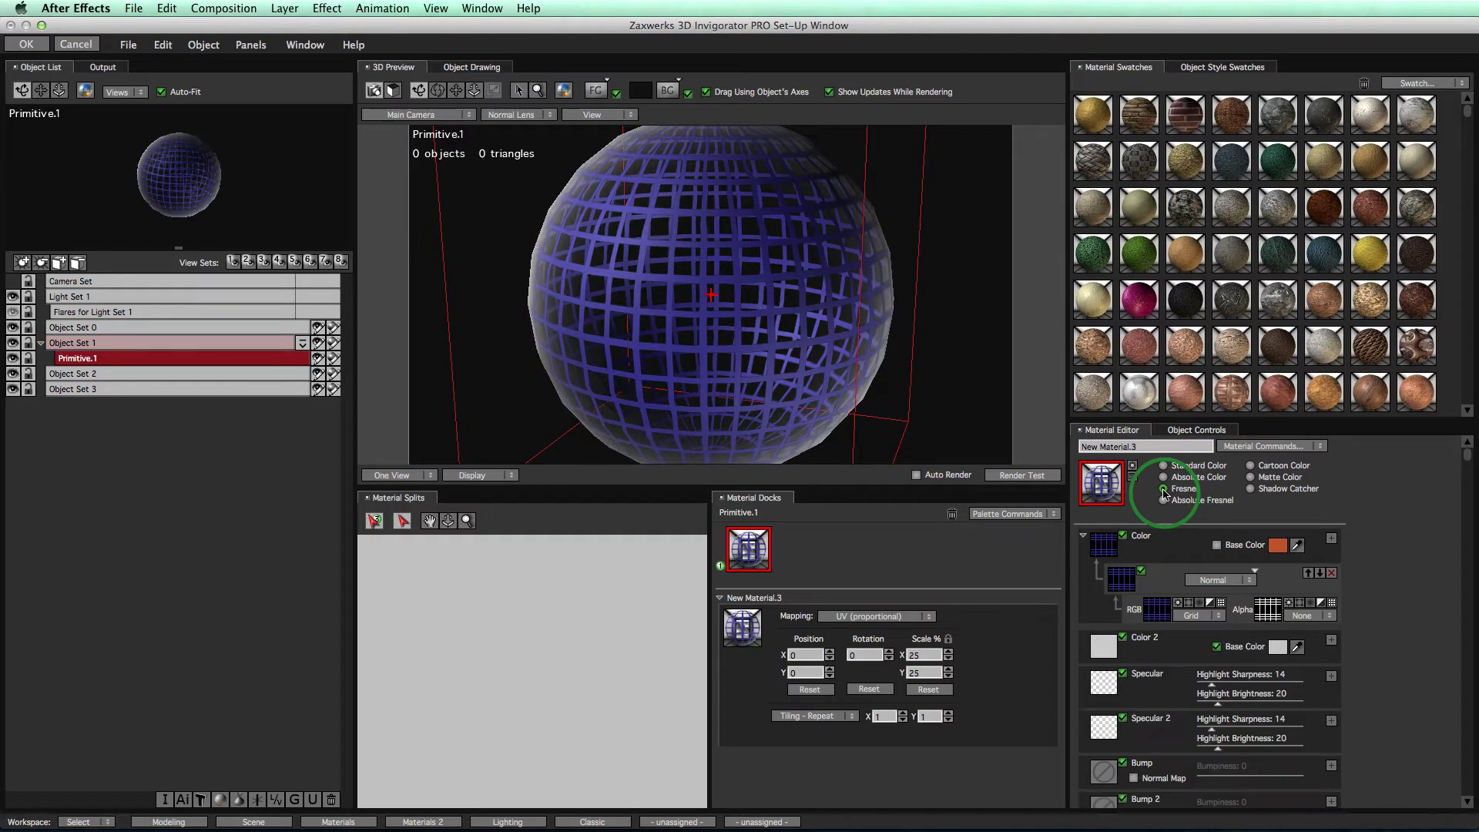
pyautogui.click(1164, 466)
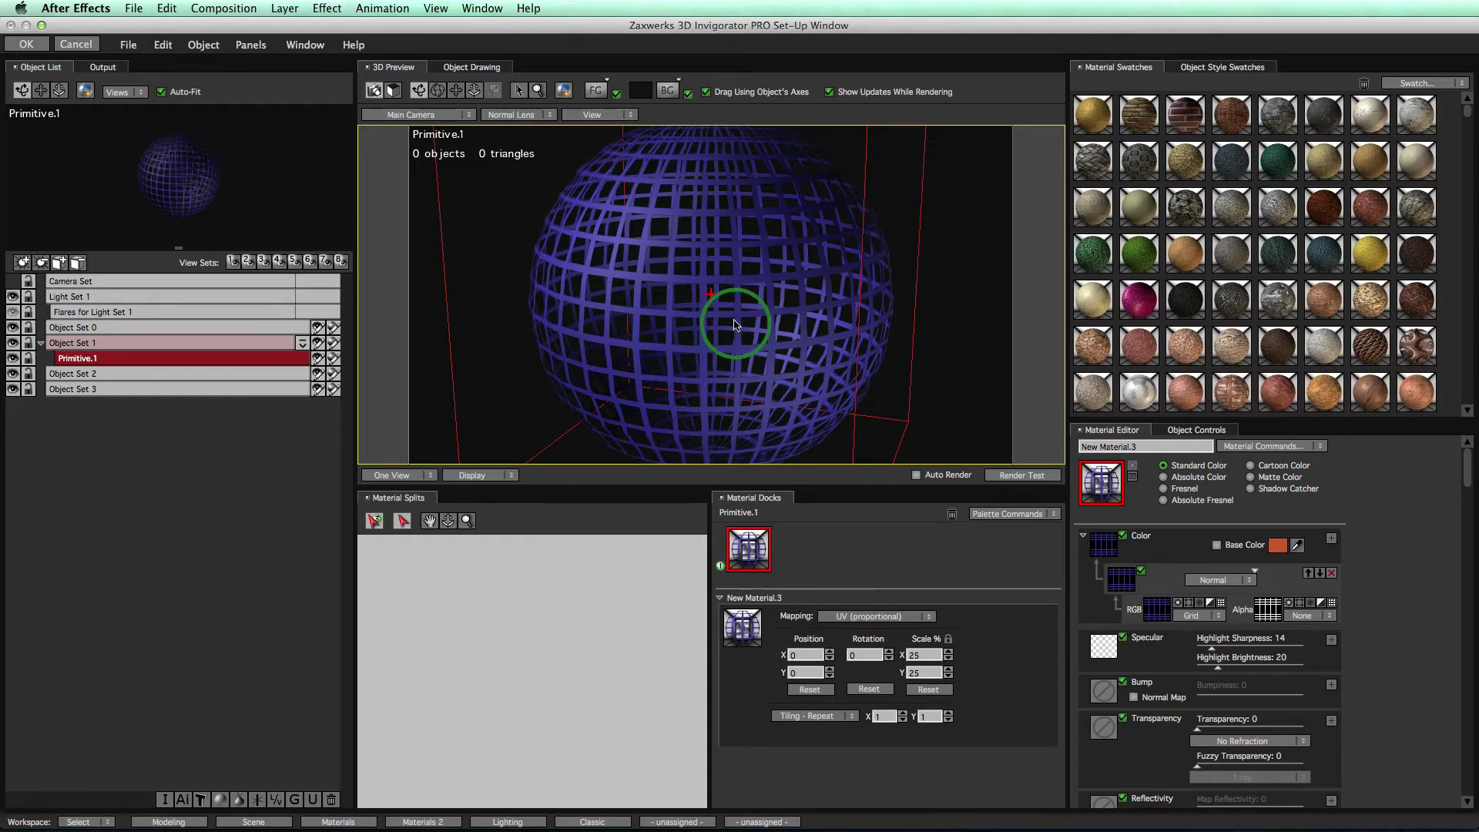
# Delete the sphere and start a 3D text object reading THE WIRE on two lines.
pyautogui.press('BackSpace')
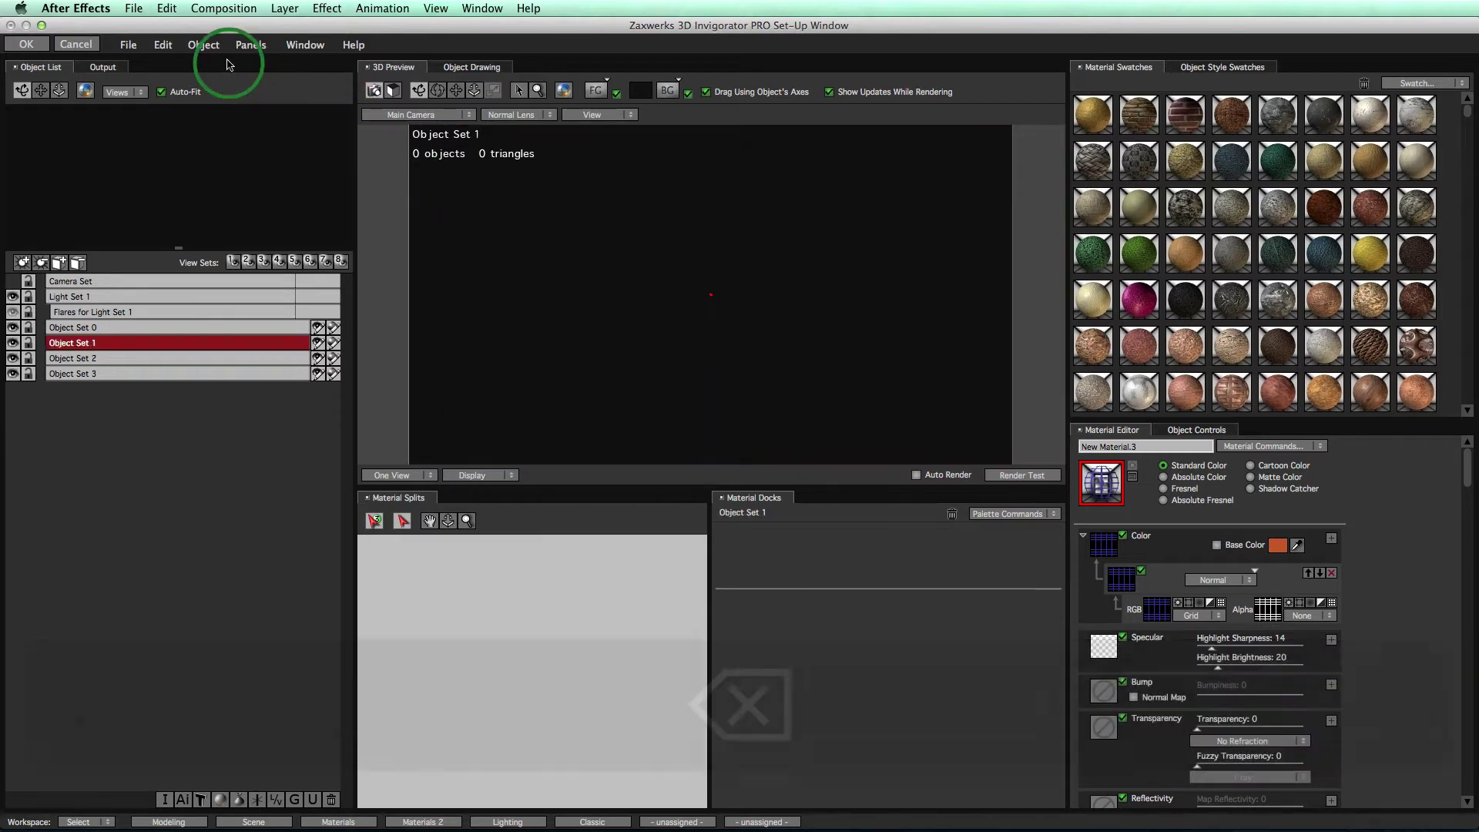
pyautogui.click(202, 46)
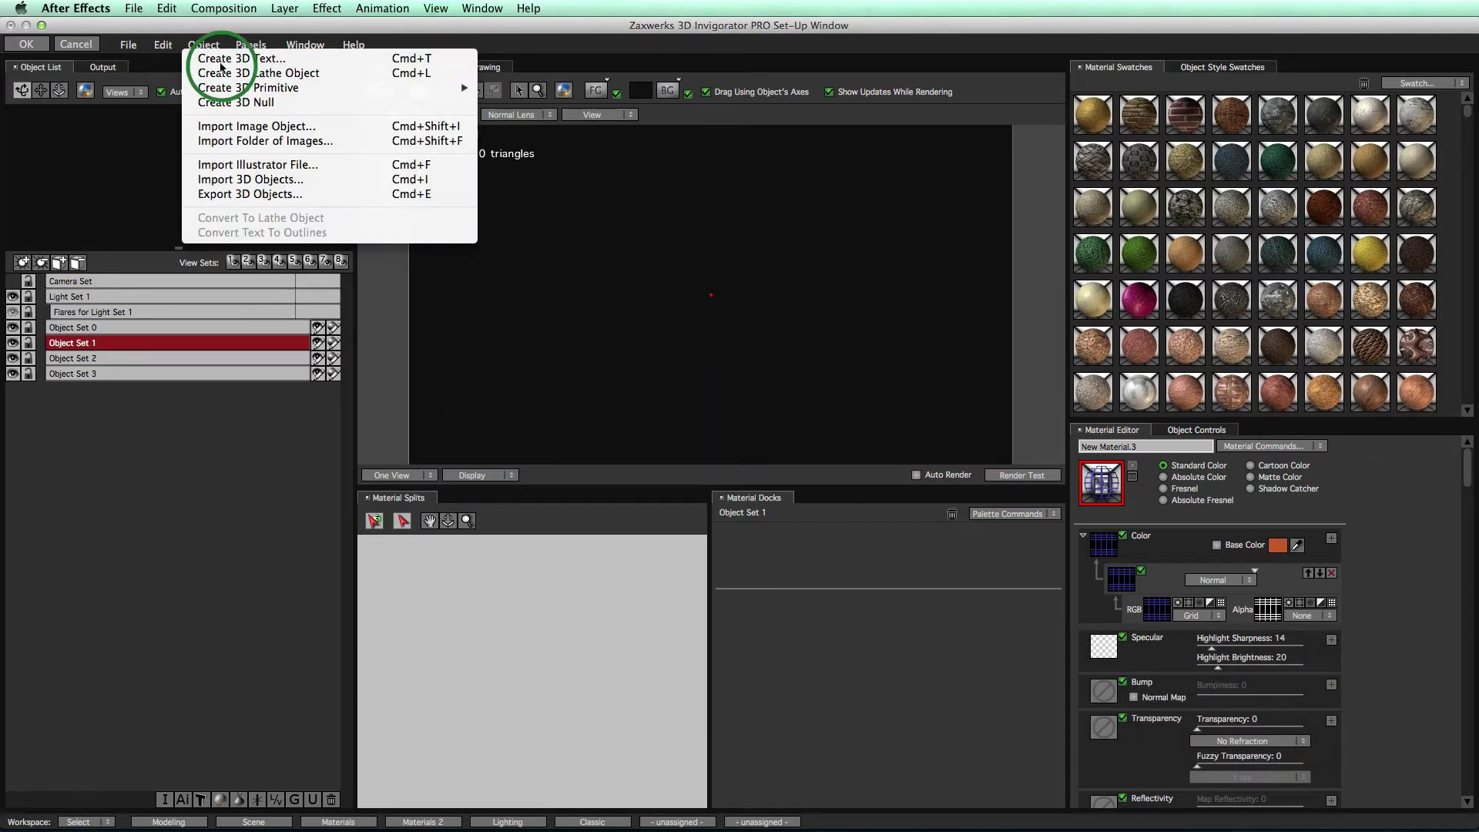
pyautogui.click(207, 58)
pyautogui.write('THE')
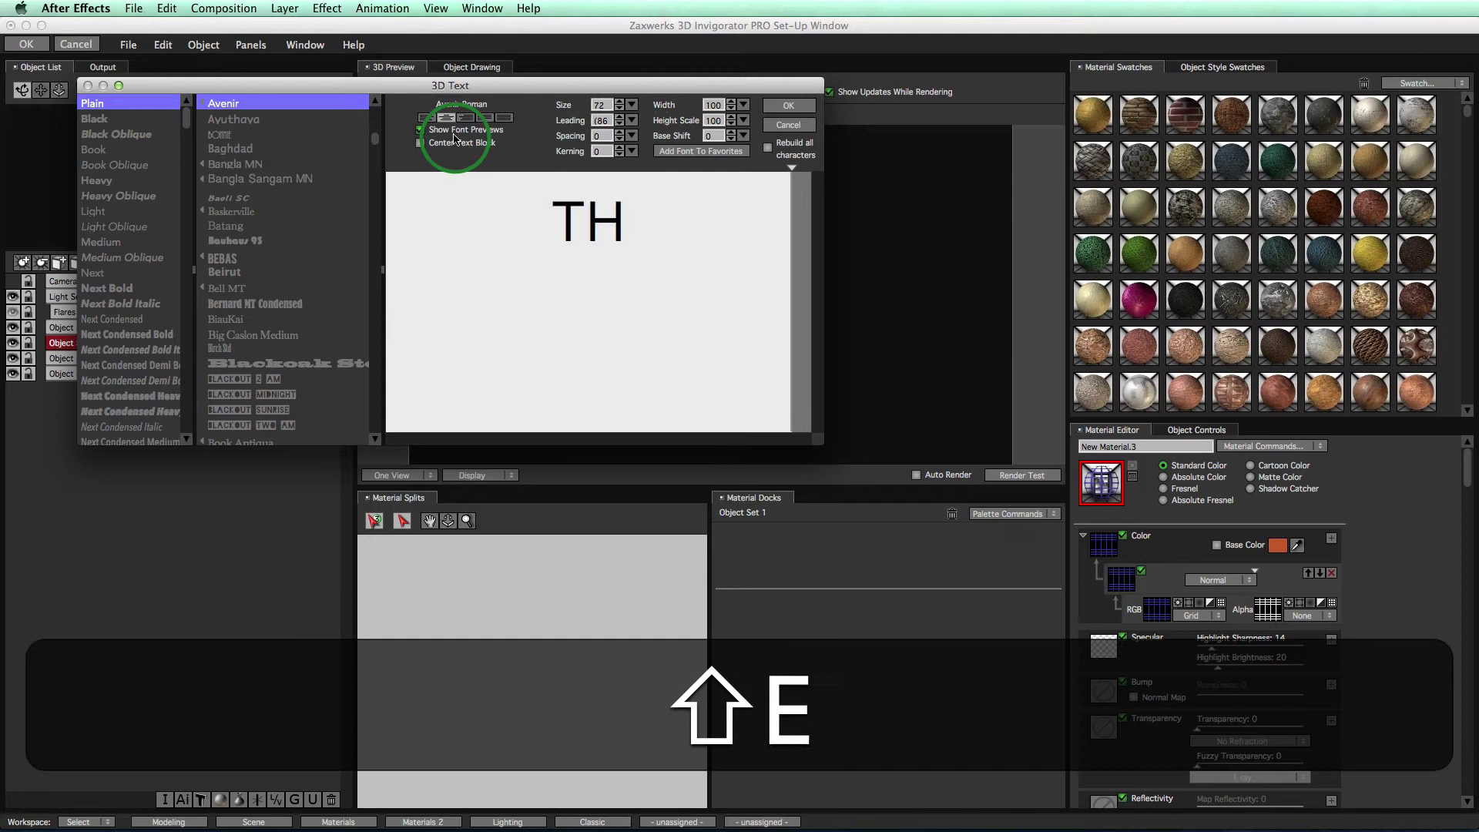
pyautogui.hotkey('shift', 'Return')
pyautogui.write('WIRE')
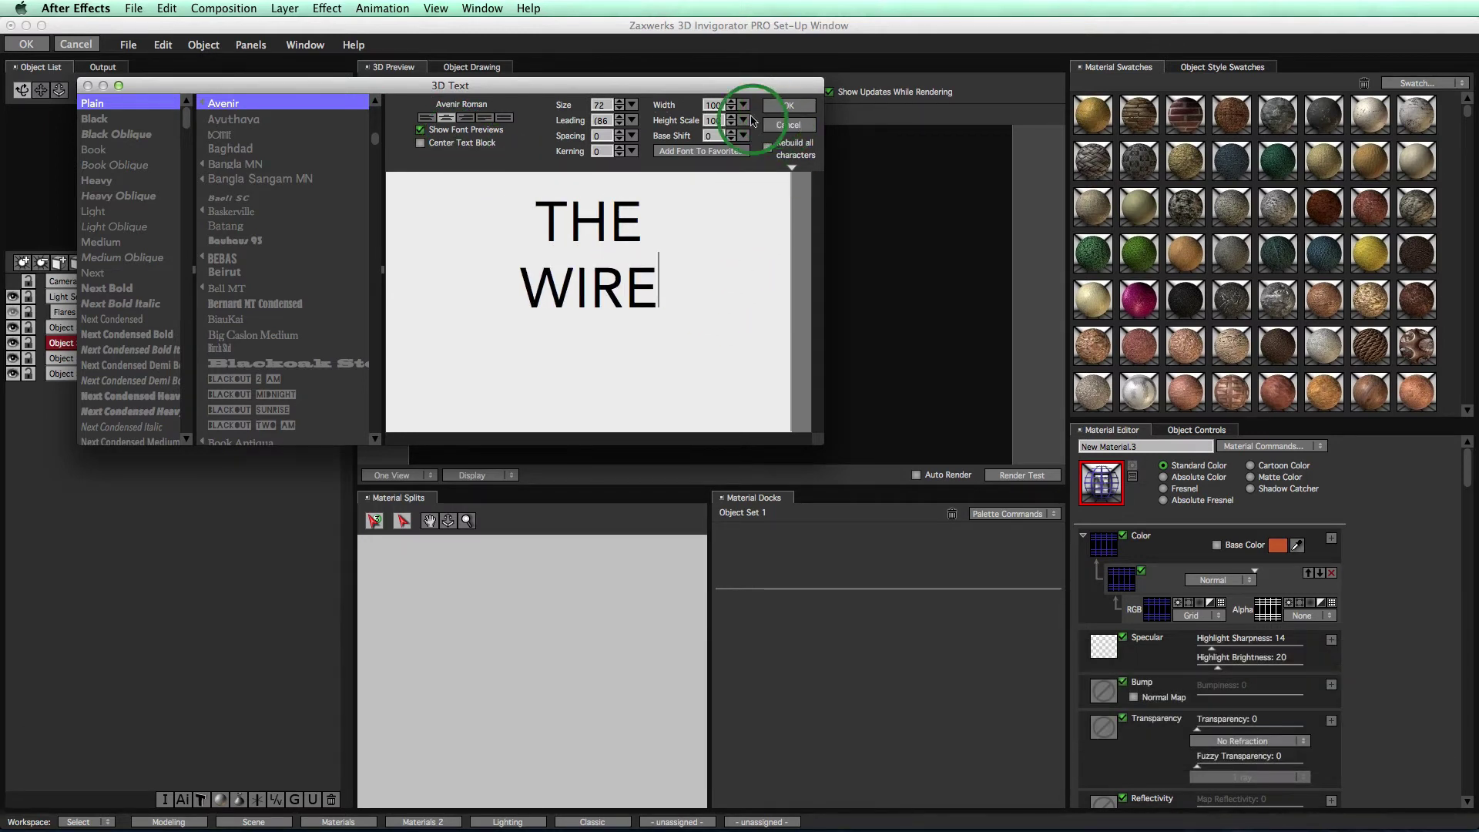
# Adjust the leading of both text lines and create the 3D text block.
pyautogui.press('super+a')
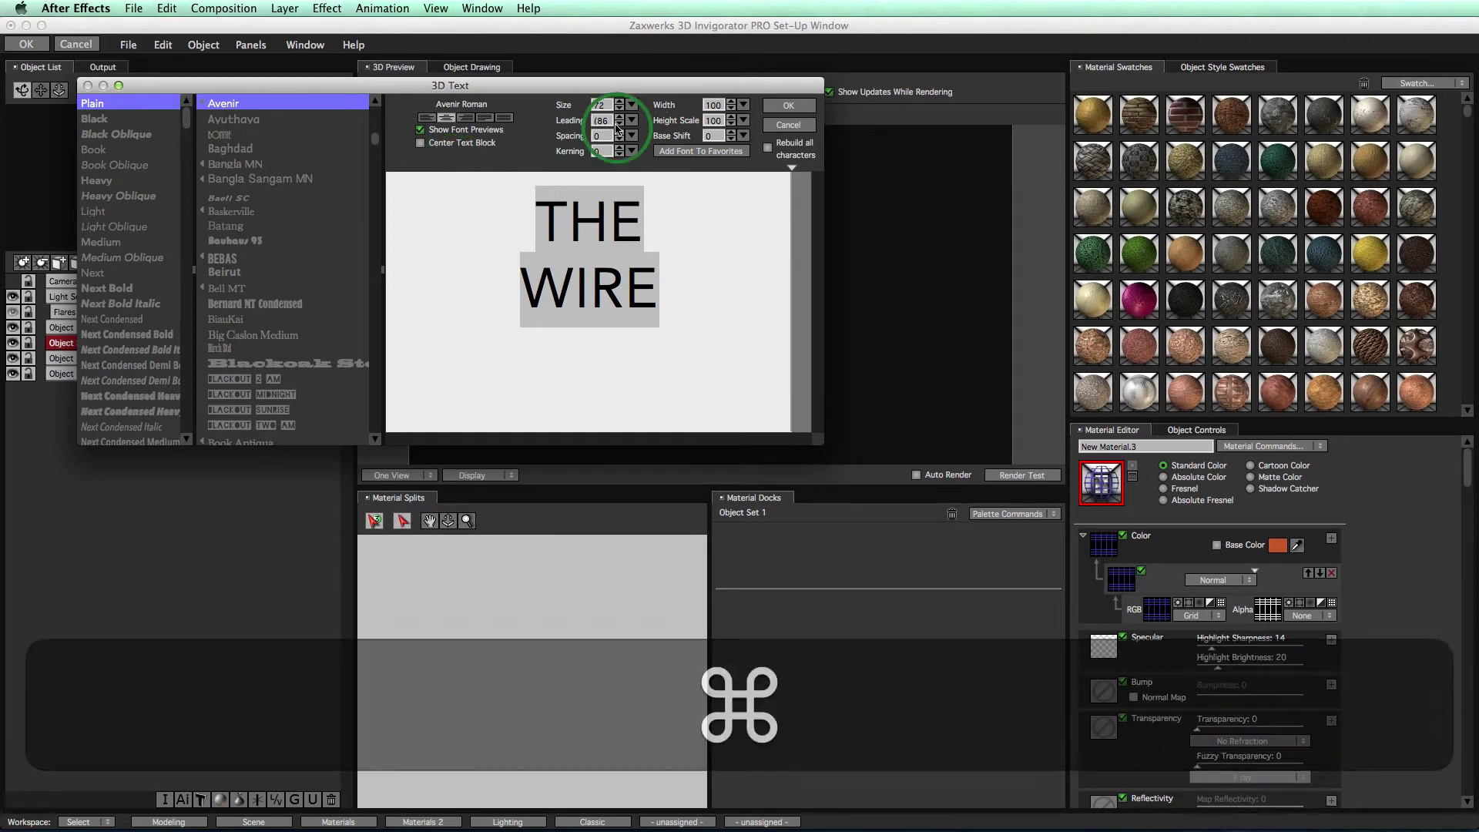
pyautogui.moveTo(603, 122); pyautogui.dragTo(584, 127)
pyautogui.click(788, 105)
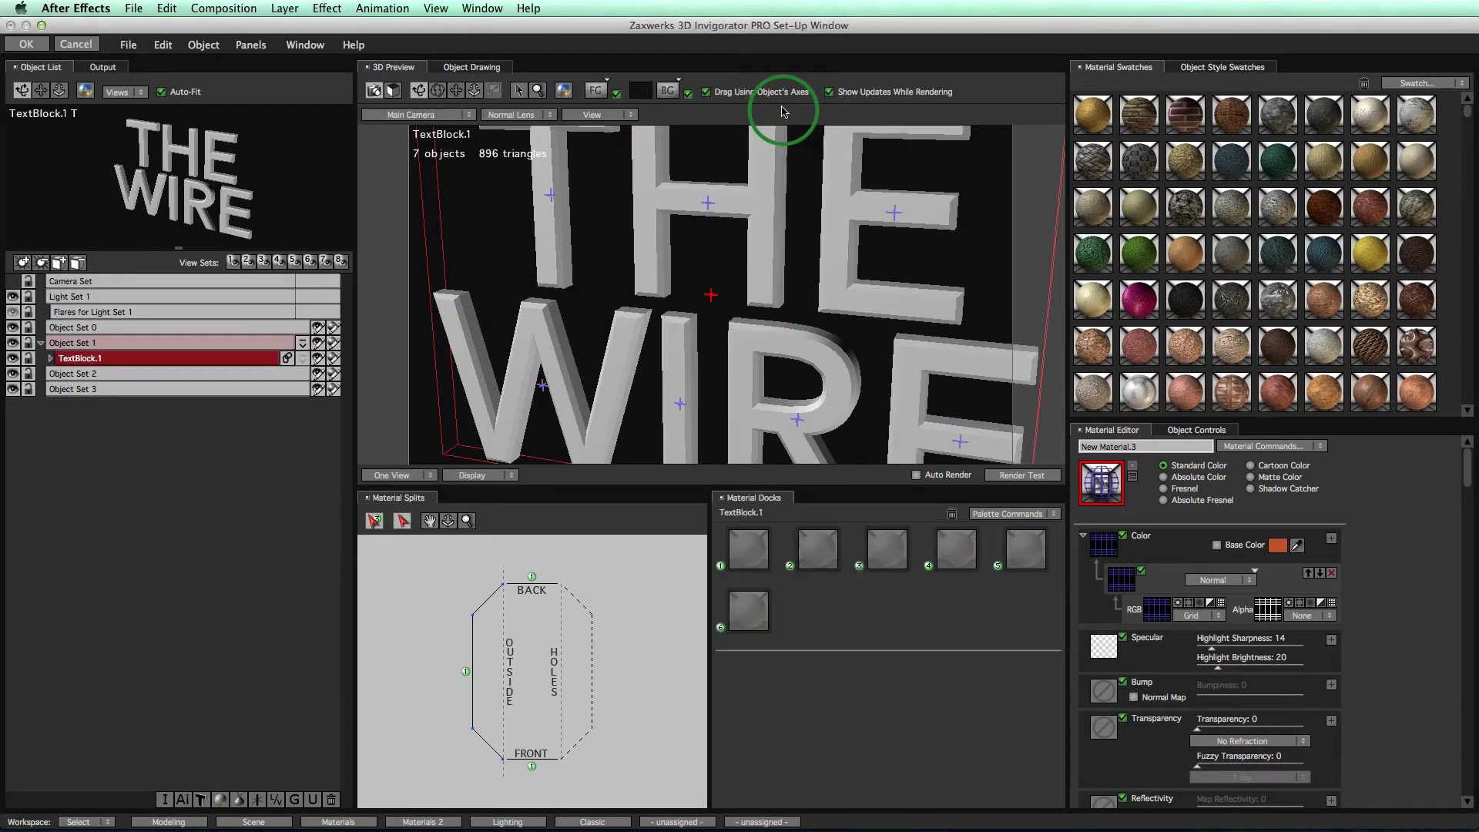
# Fit the text in the view and apply the grid material to THE WIRE text block, replacing the material in dock 1.
pyautogui.click(592, 117)
pyautogui.click(627, 154)
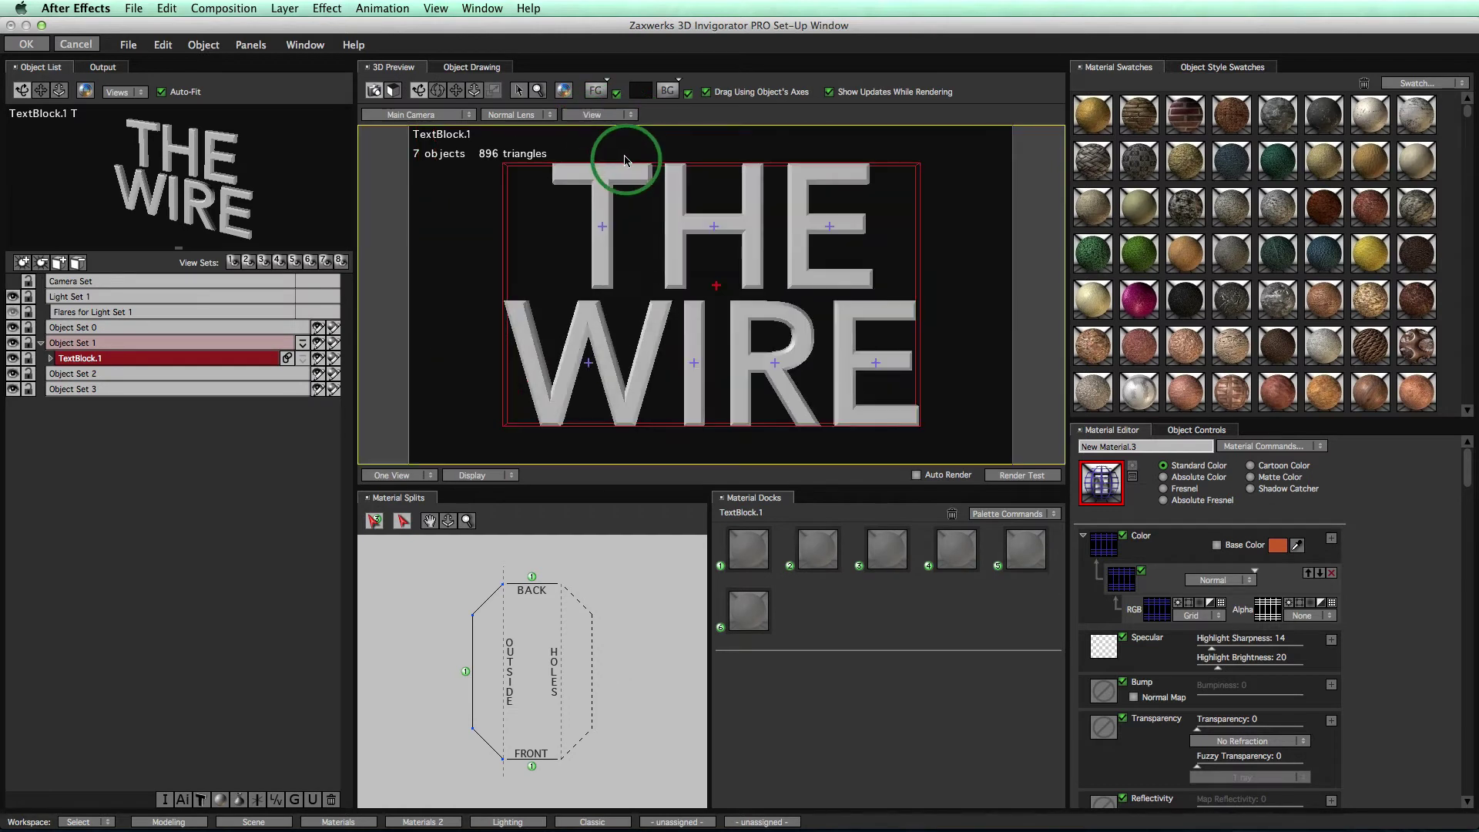
pyautogui.click(875, 340)
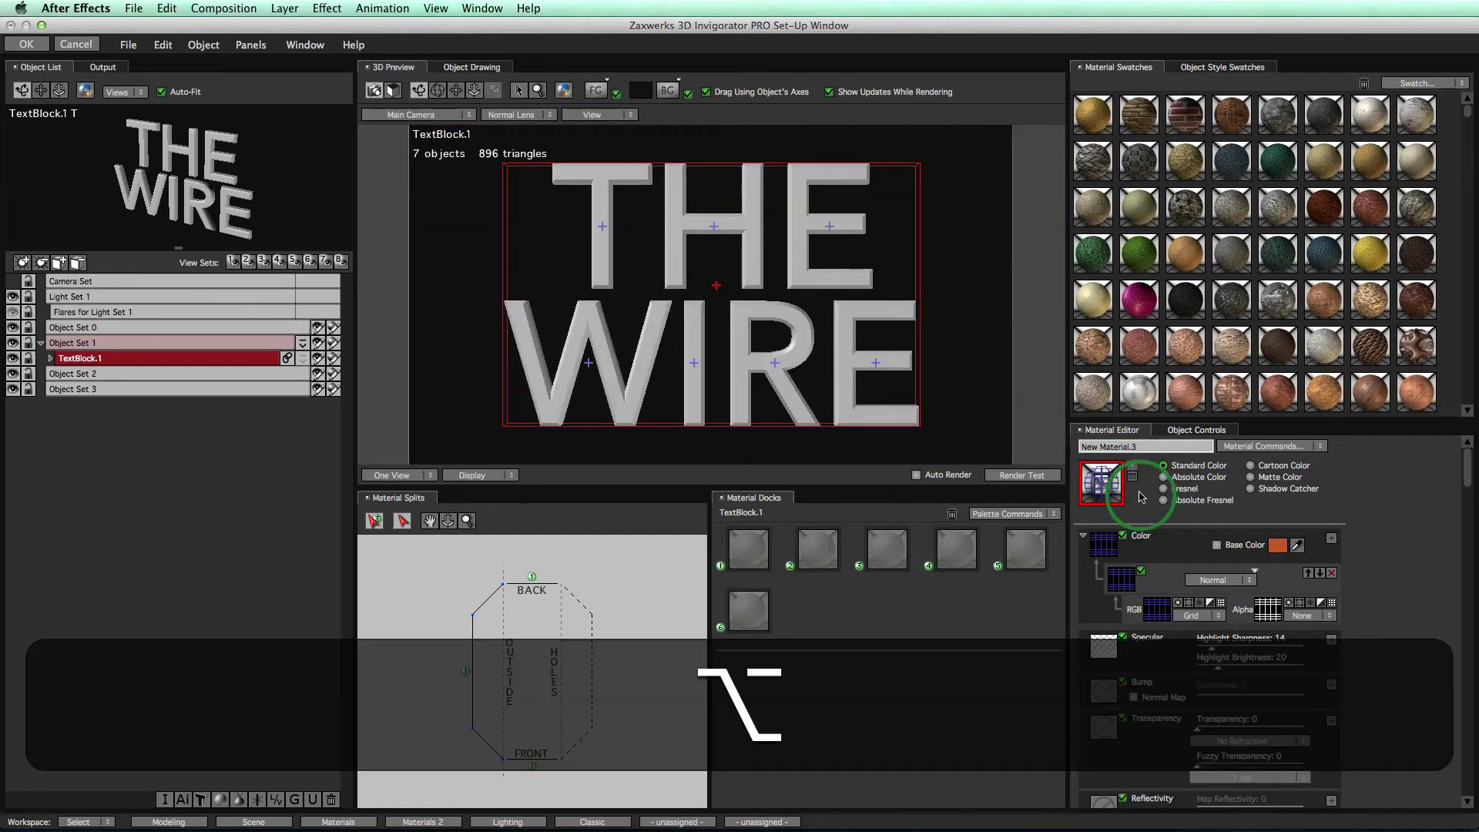
pyautogui.moveTo(1106, 486); pyautogui.dragTo(876, 382)
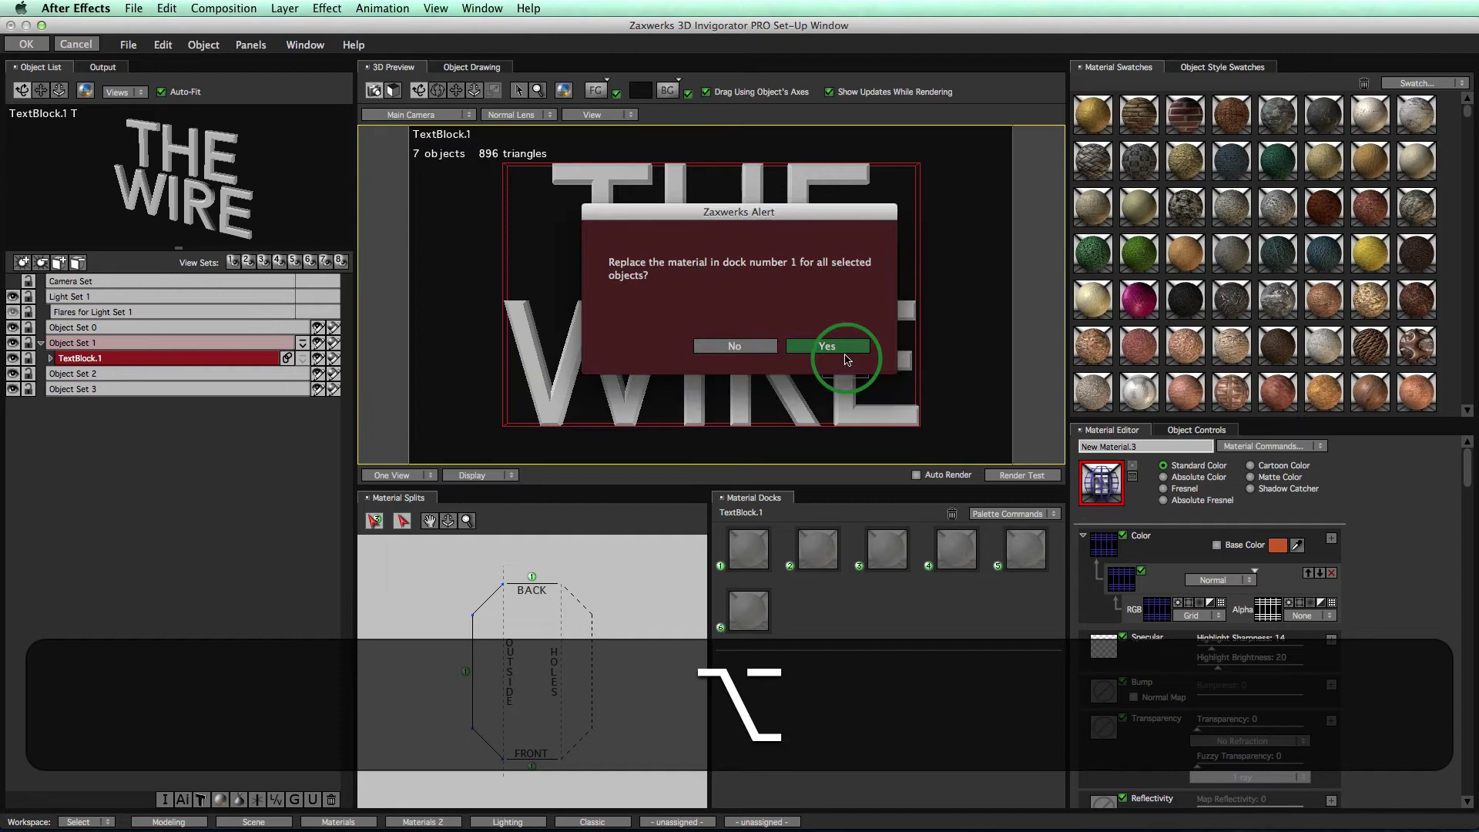
pyautogui.click(842, 347)
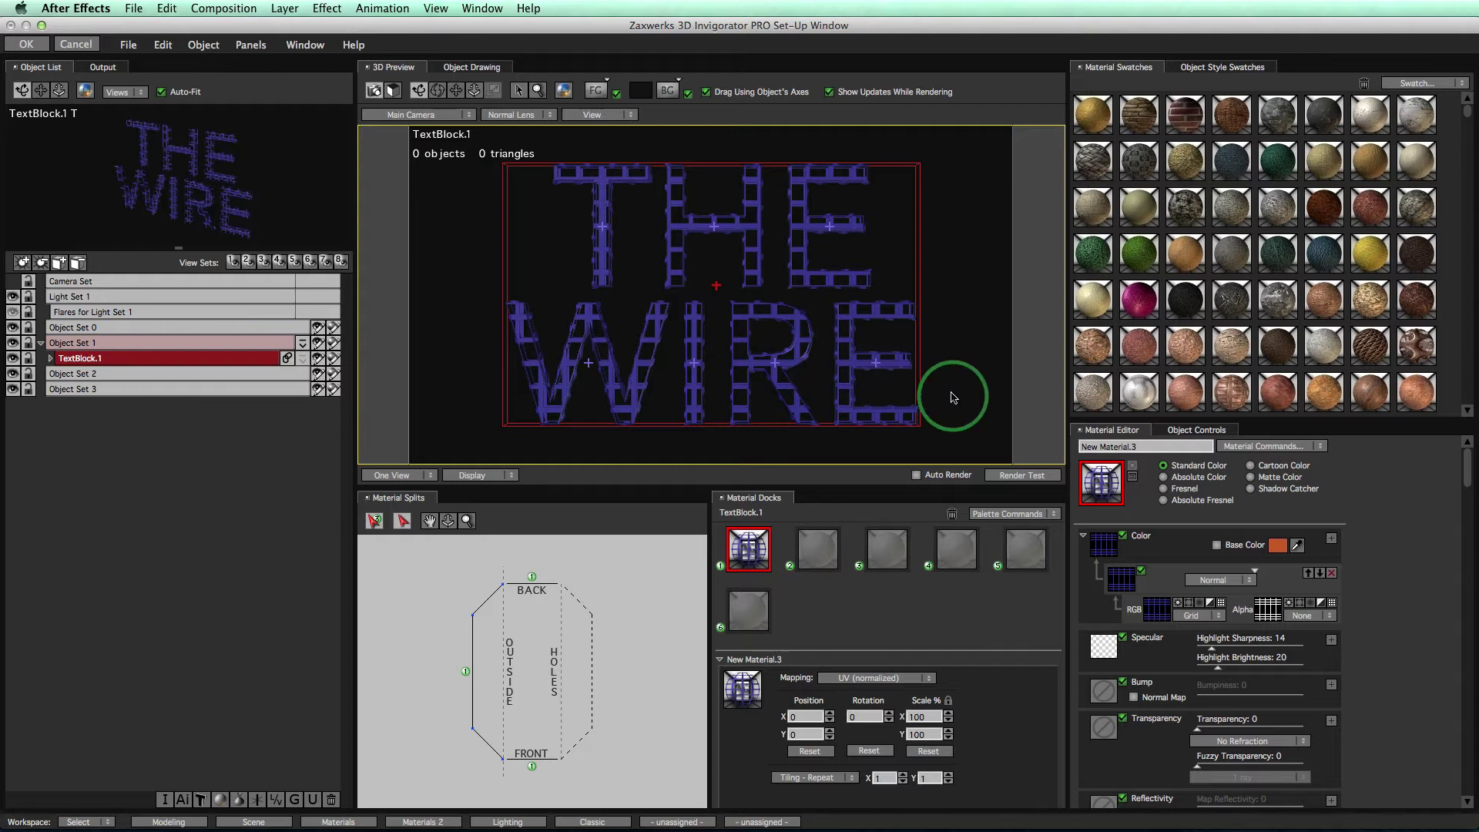
# Set the horizontal and vertical line widths of the material's grid texture to 1.
pyautogui.doubleClick(1158, 612)
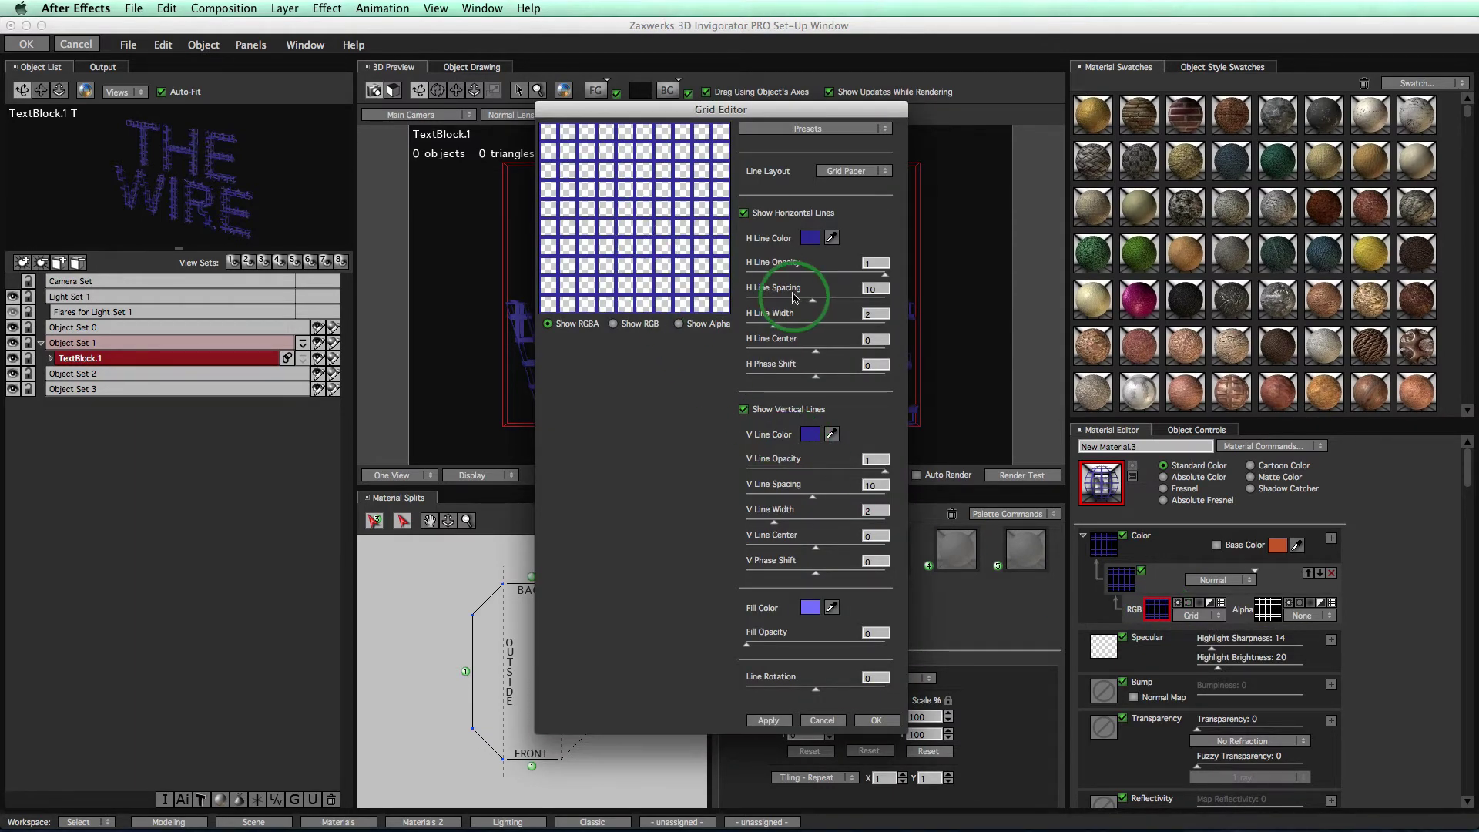
pyautogui.moveTo(775, 329); pyautogui.dragTo(761, 333)
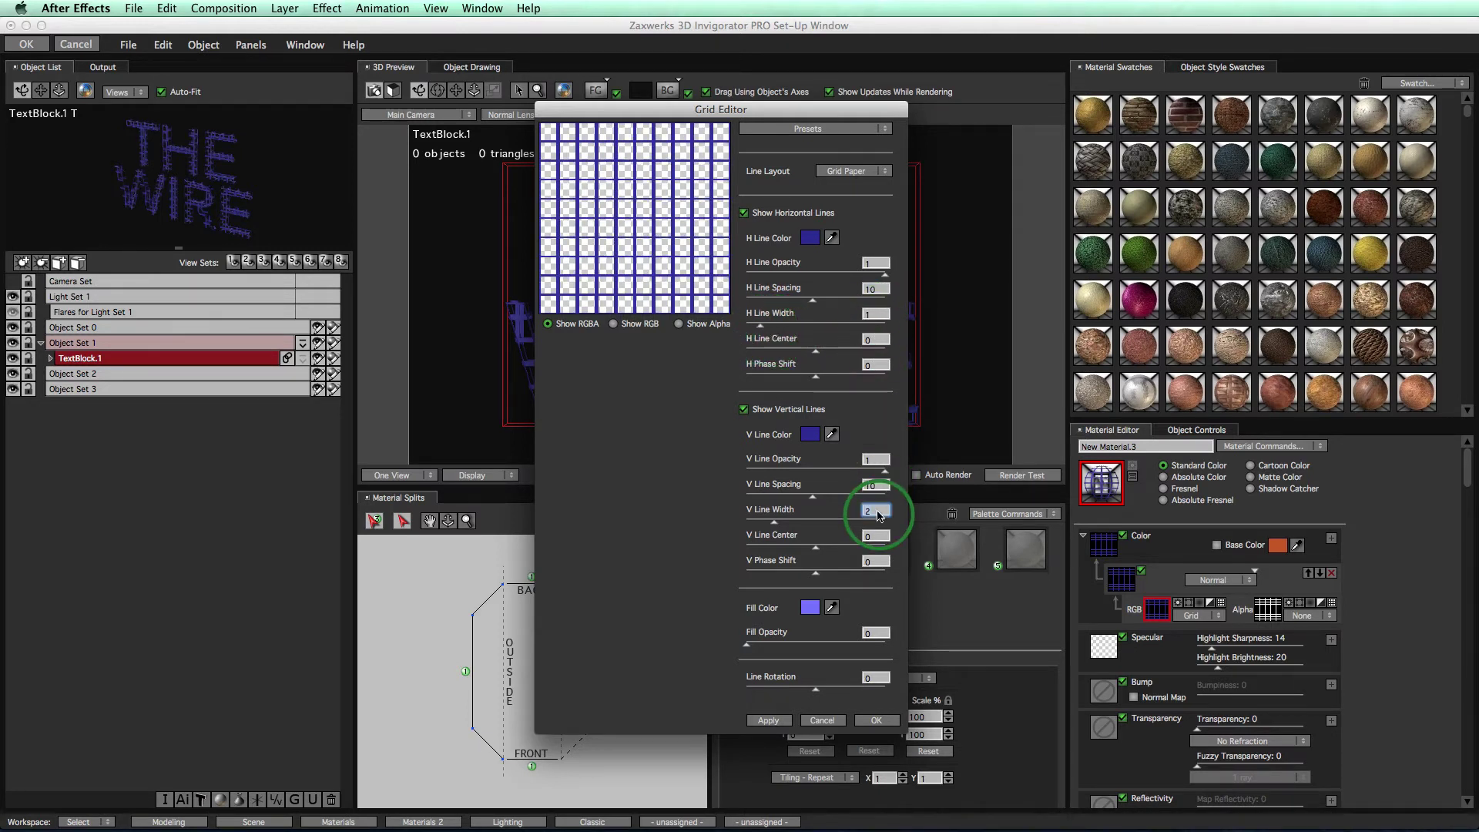
pyautogui.write('1')
pyautogui.press('Return')
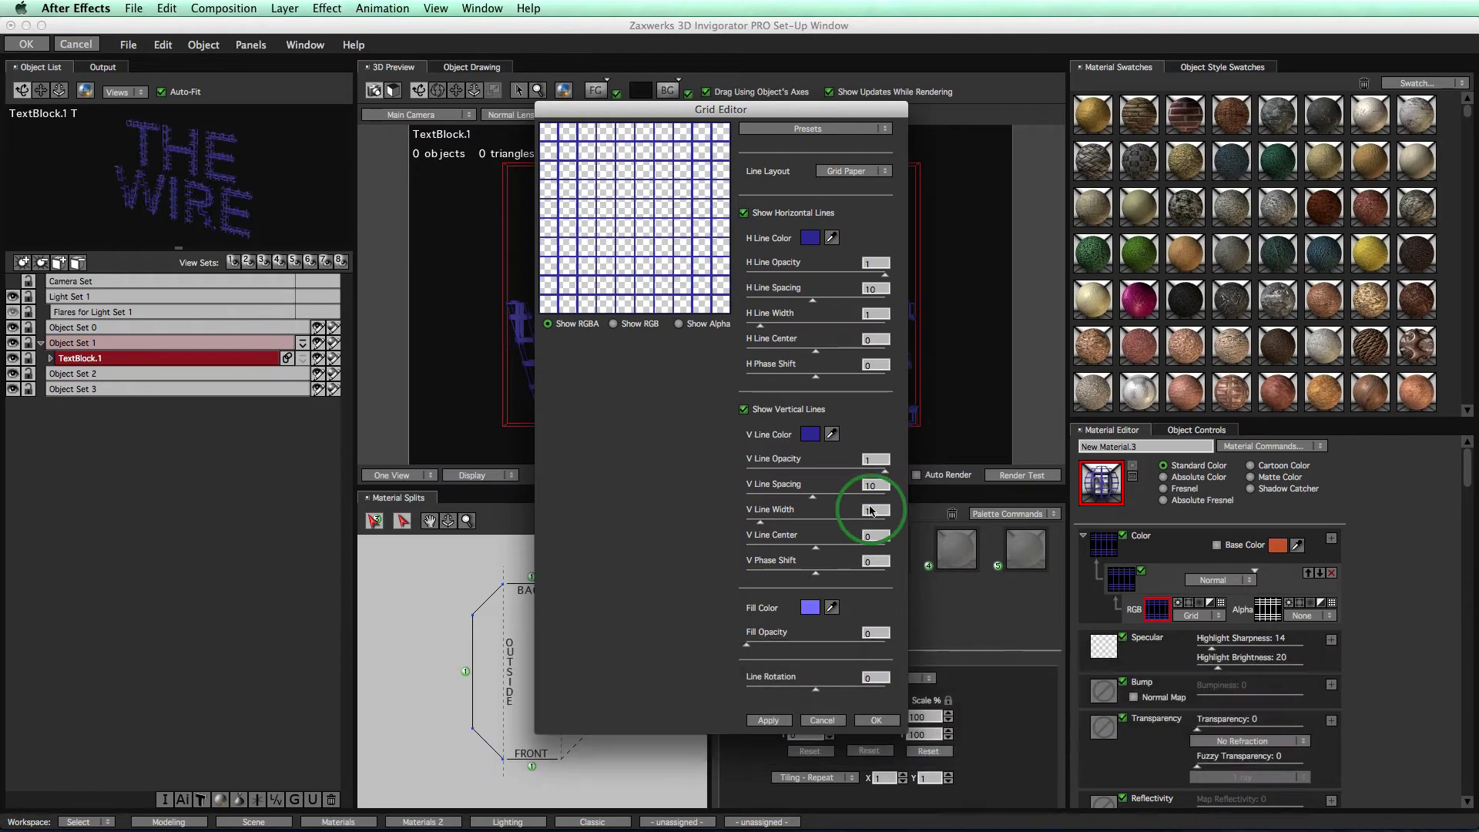
# Change the grid's vertical line color to teal by setting its HSB hue to 164°.
pyautogui.click(809, 434)
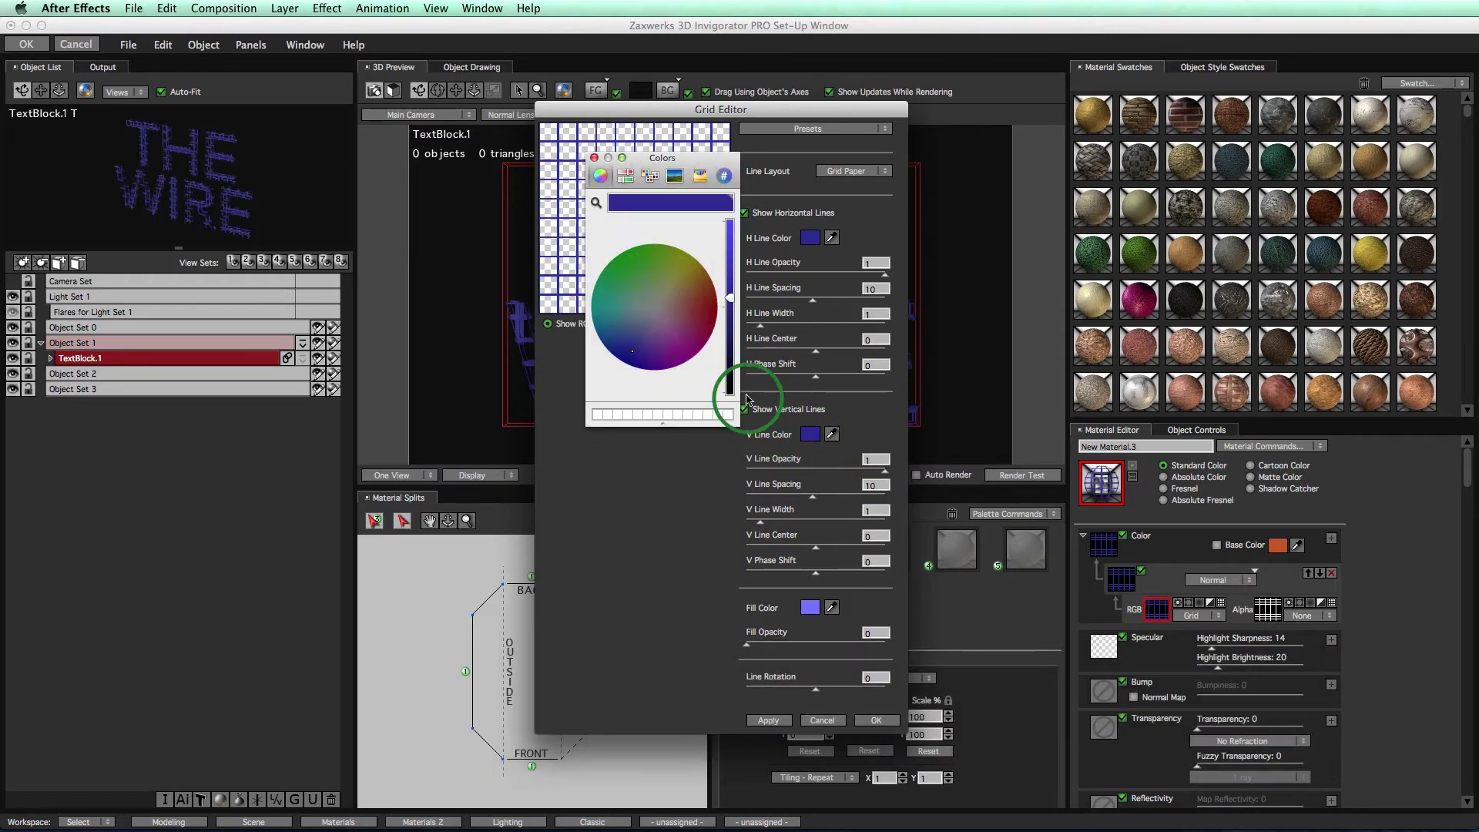
pyautogui.click(625, 175)
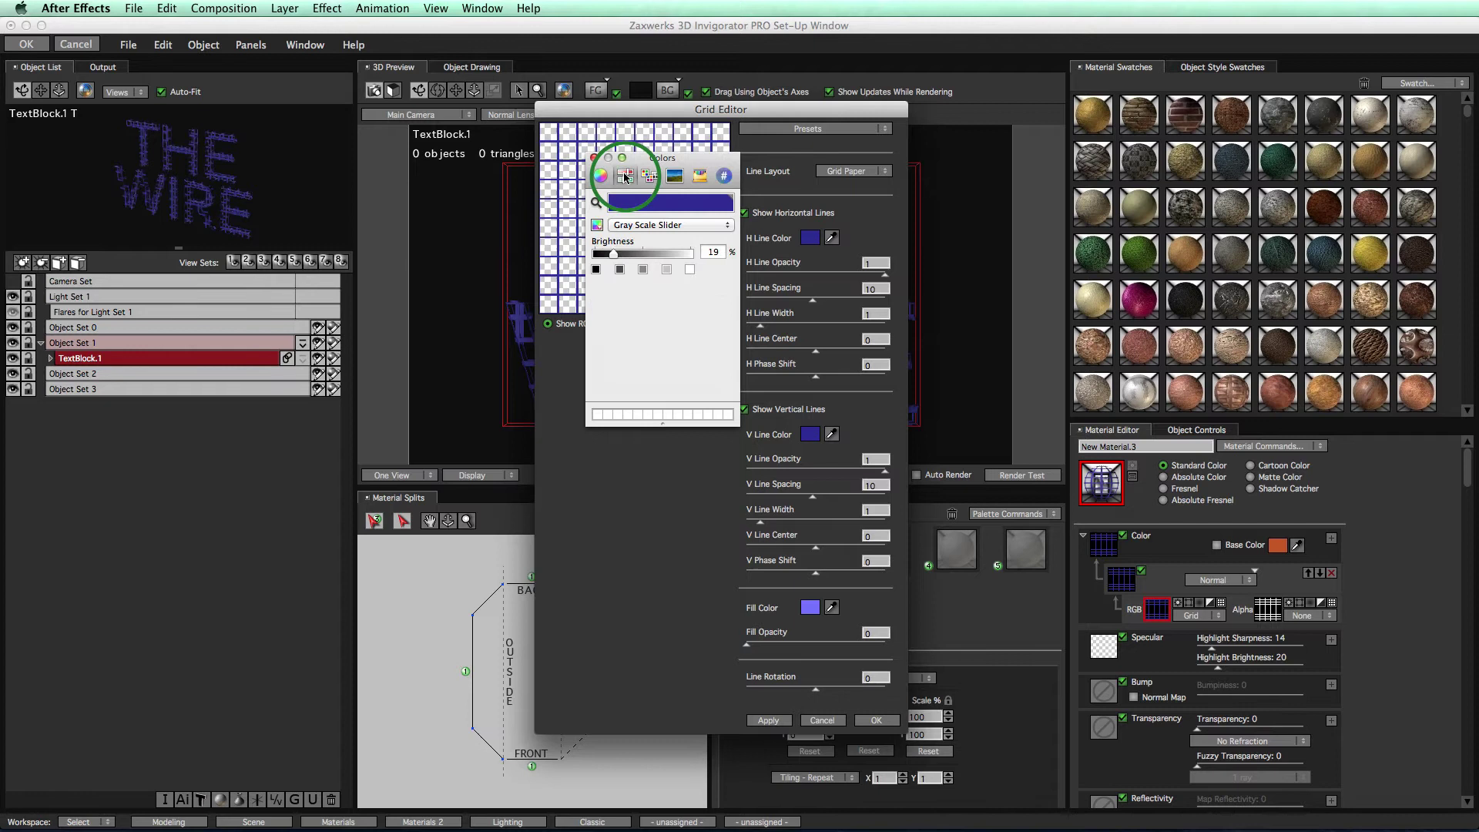
pyautogui.click(637, 221)
pyautogui.click(628, 238)
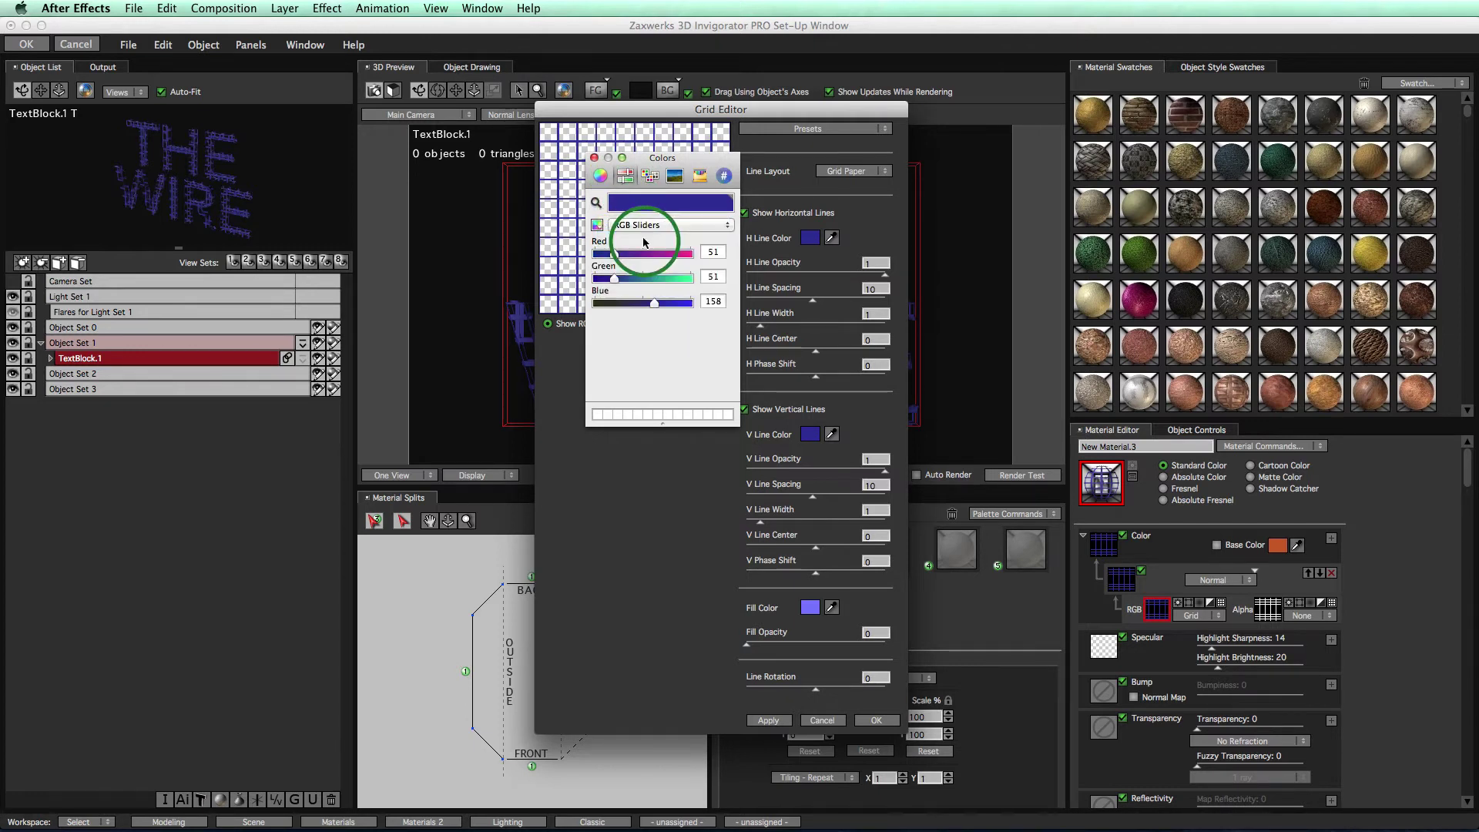
pyautogui.click(640, 224)
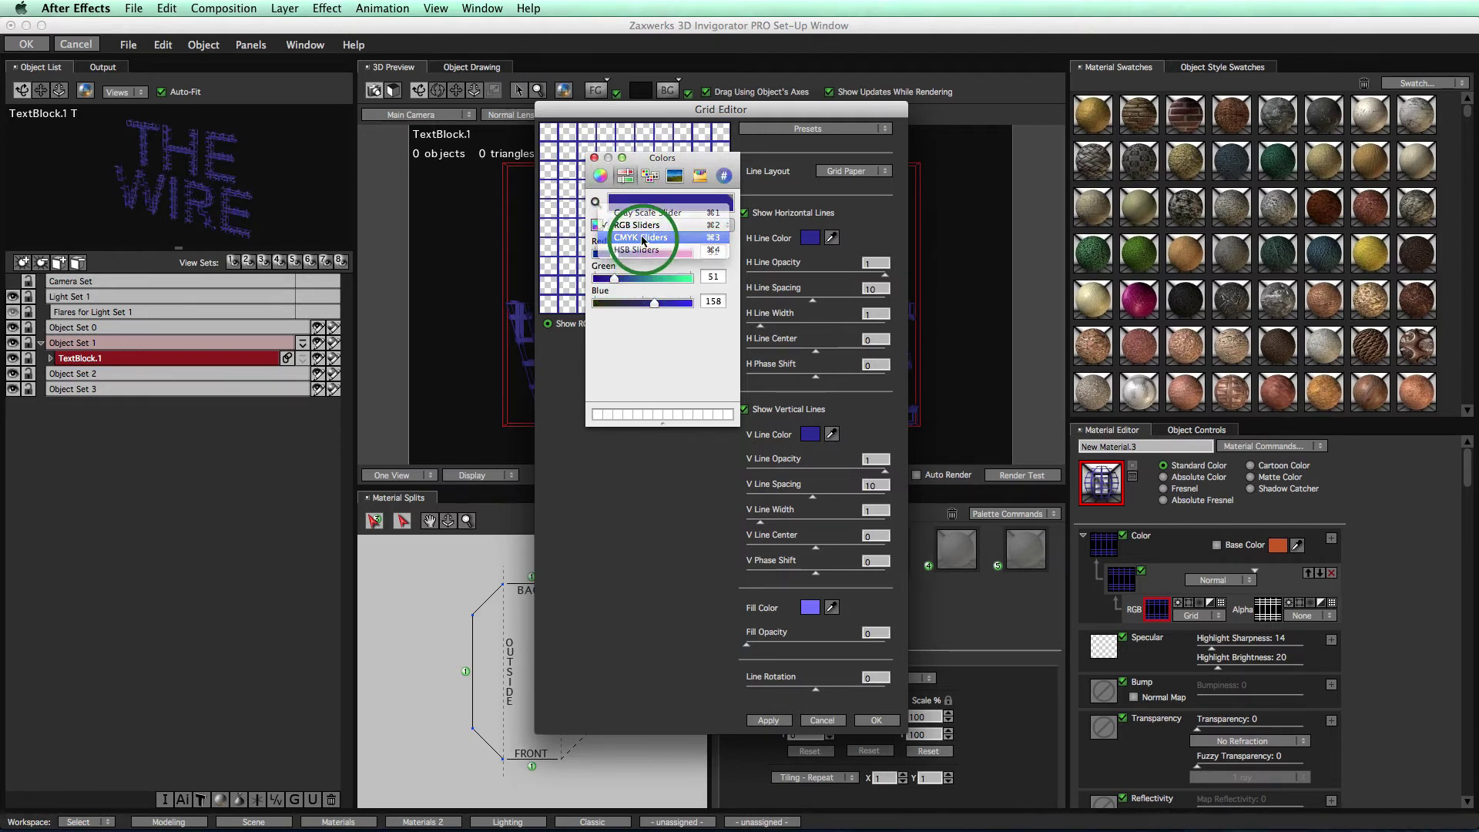
pyautogui.click(642, 239)
pyautogui.click(643, 224)
pyautogui.click(646, 239)
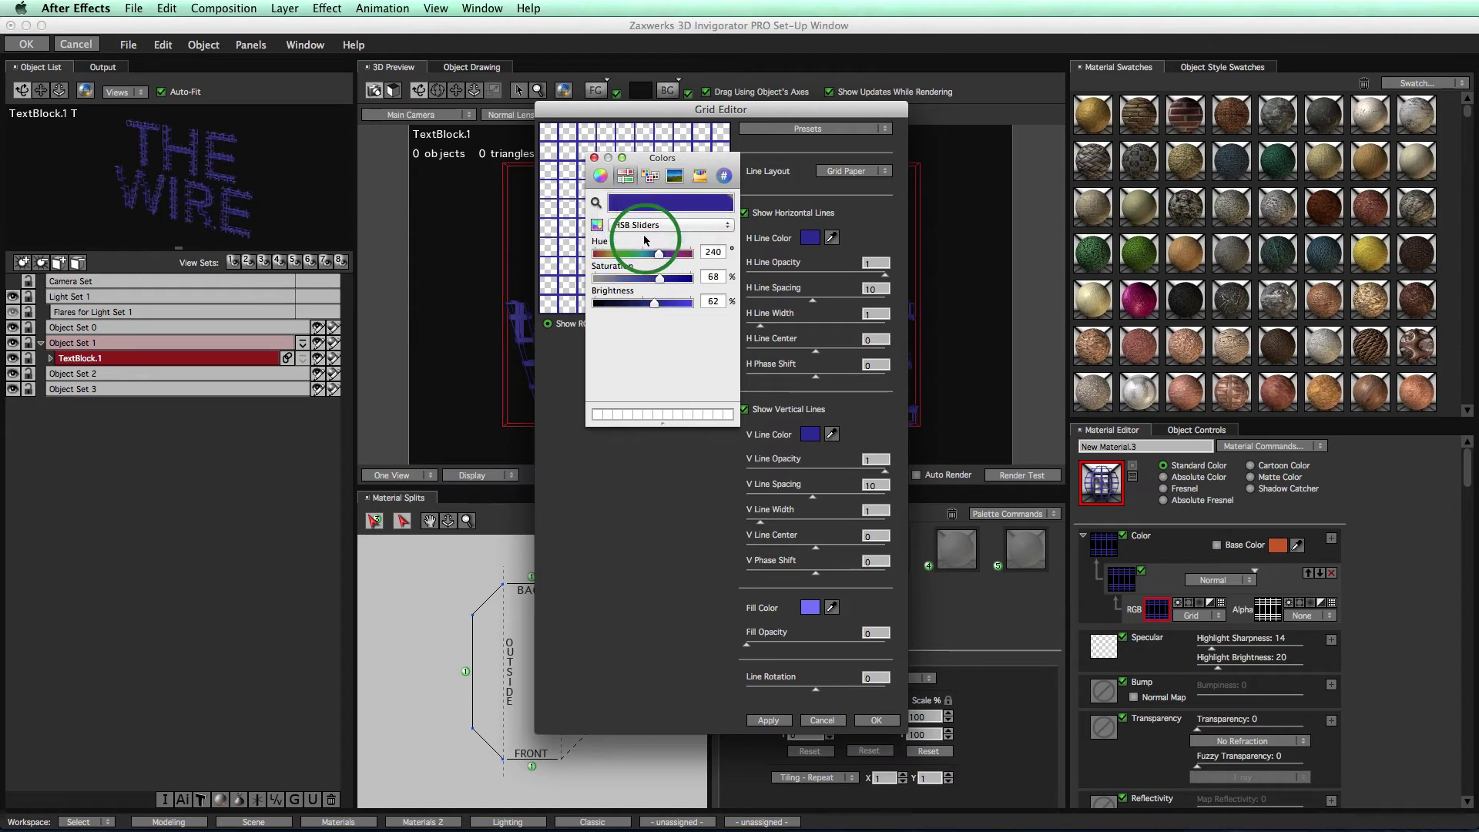
pyautogui.moveTo(660, 257); pyautogui.dragTo(638, 260)
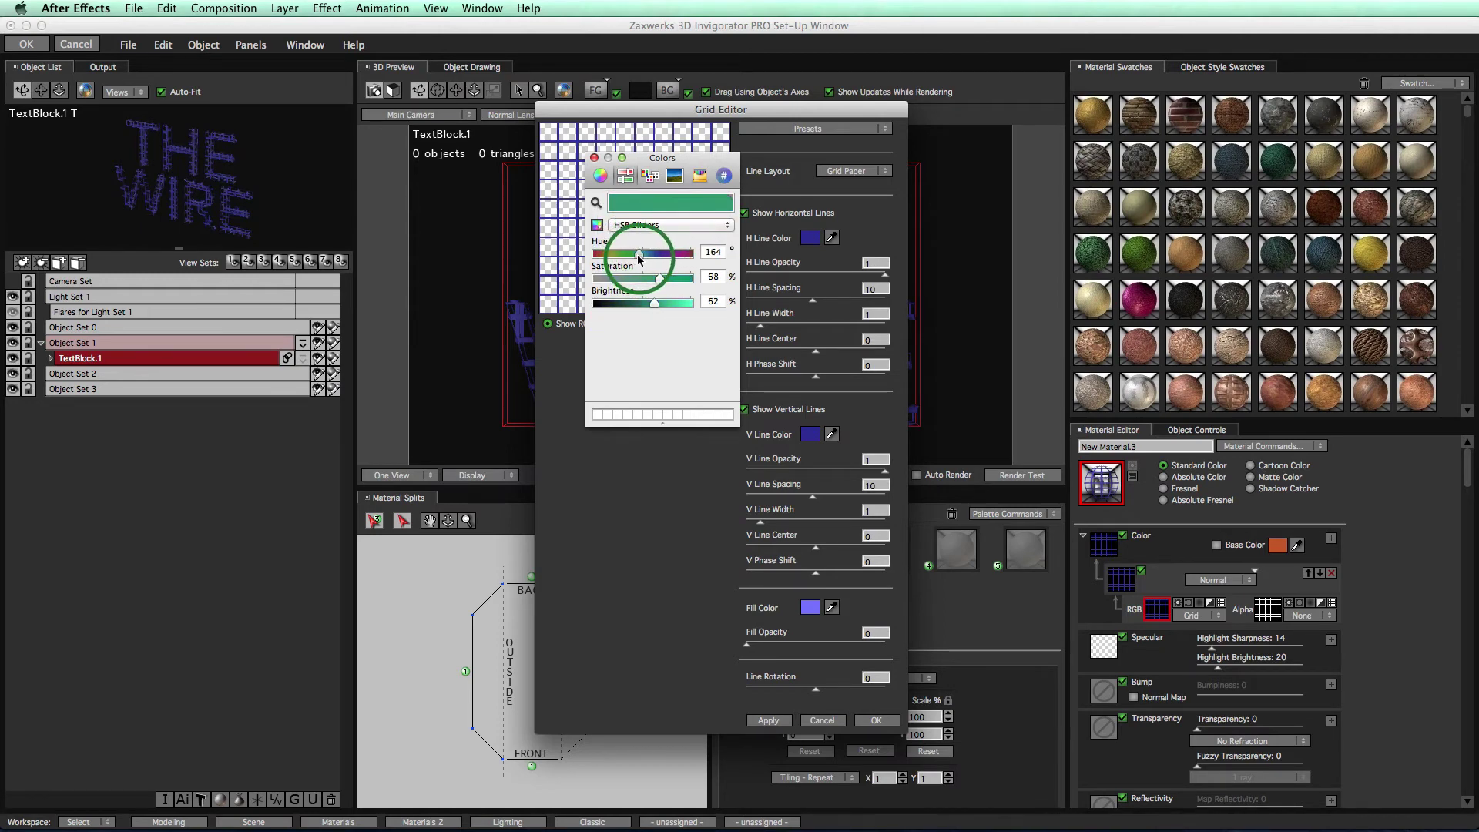
pyautogui.click(594, 157)
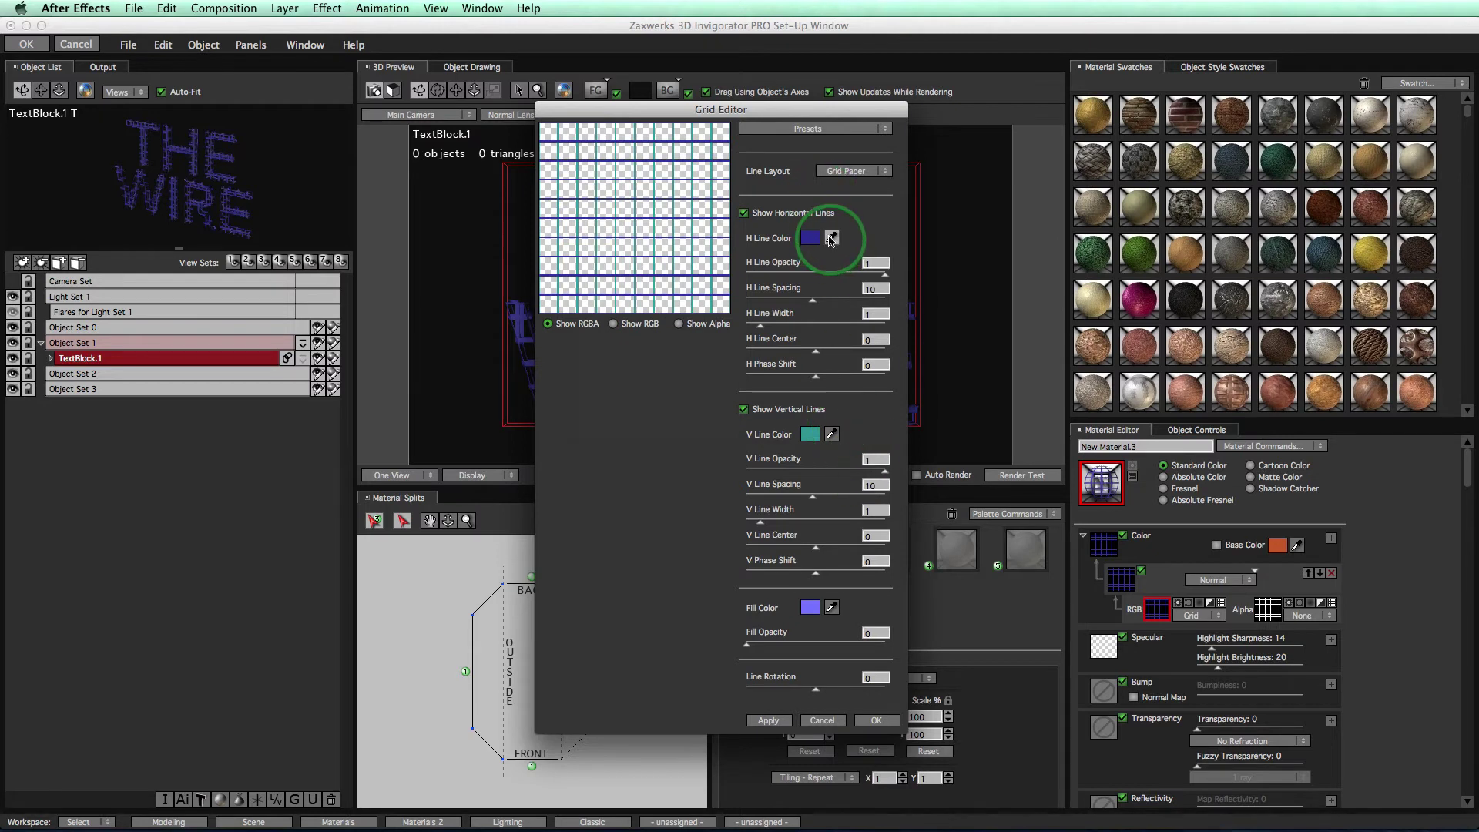
# Sample the vertical line color for the grid's horizontal lines and accept the grid changes.
pyautogui.click(831, 239)
pyautogui.click(810, 434)
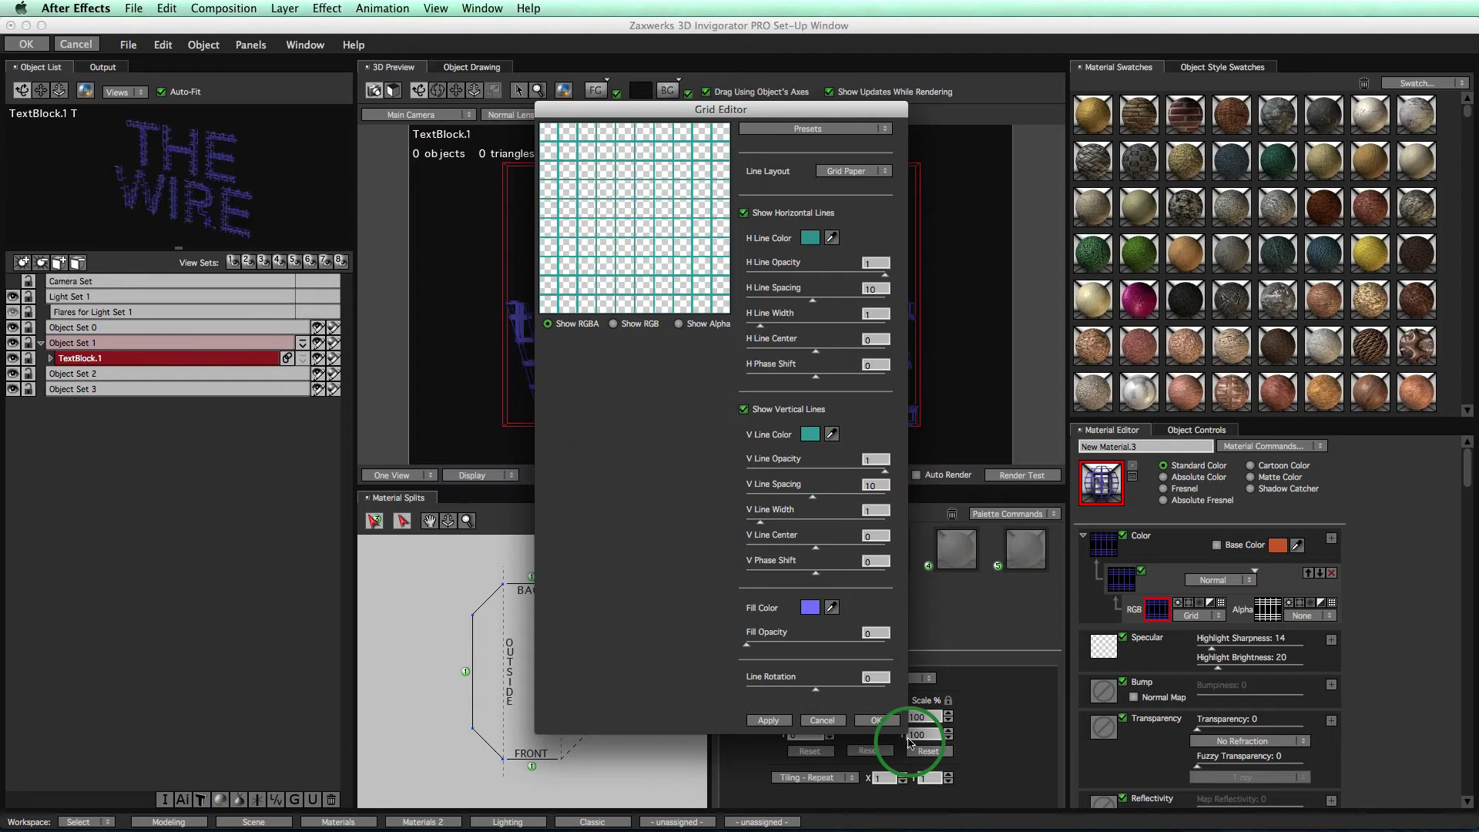
pyautogui.click(878, 721)
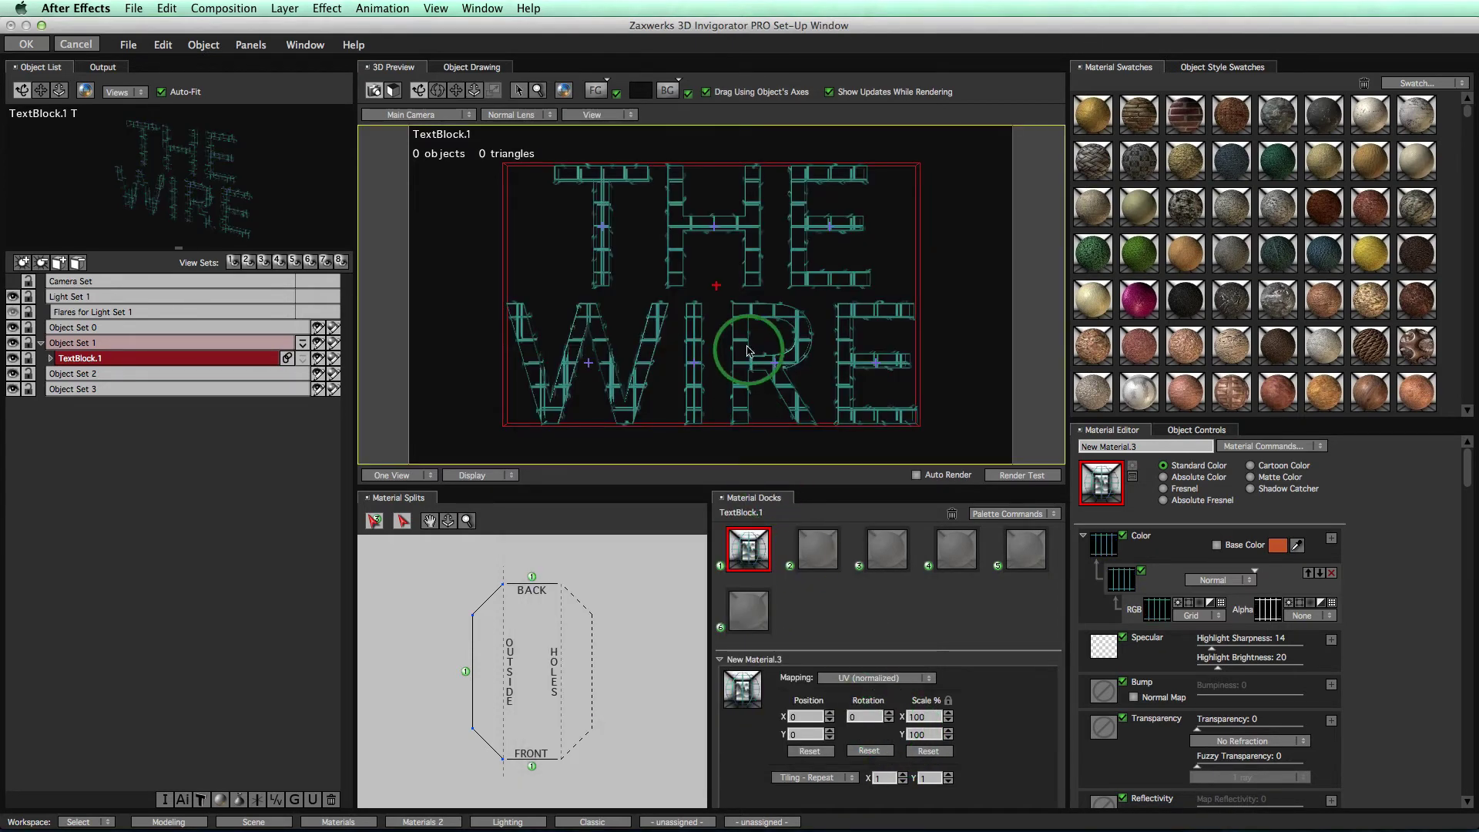
# Scale the grid material's mapping to 55% in X and Y and inspect the letters up close.
pyautogui.moveTo(925, 722); pyautogui.dragTo(896, 728)
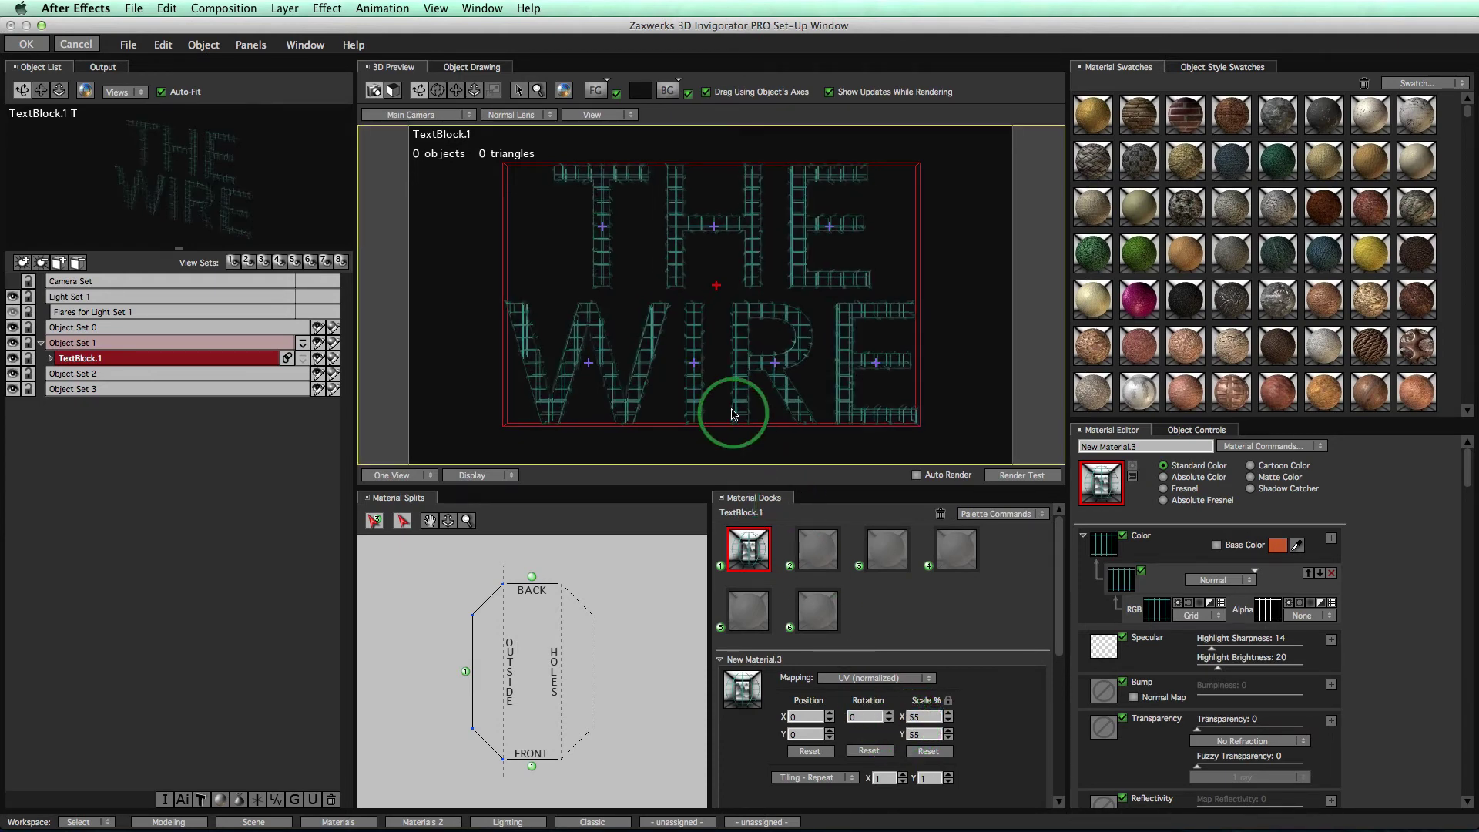
pyautogui.moveTo(621, 363); pyautogui.dragTo(707, 190)
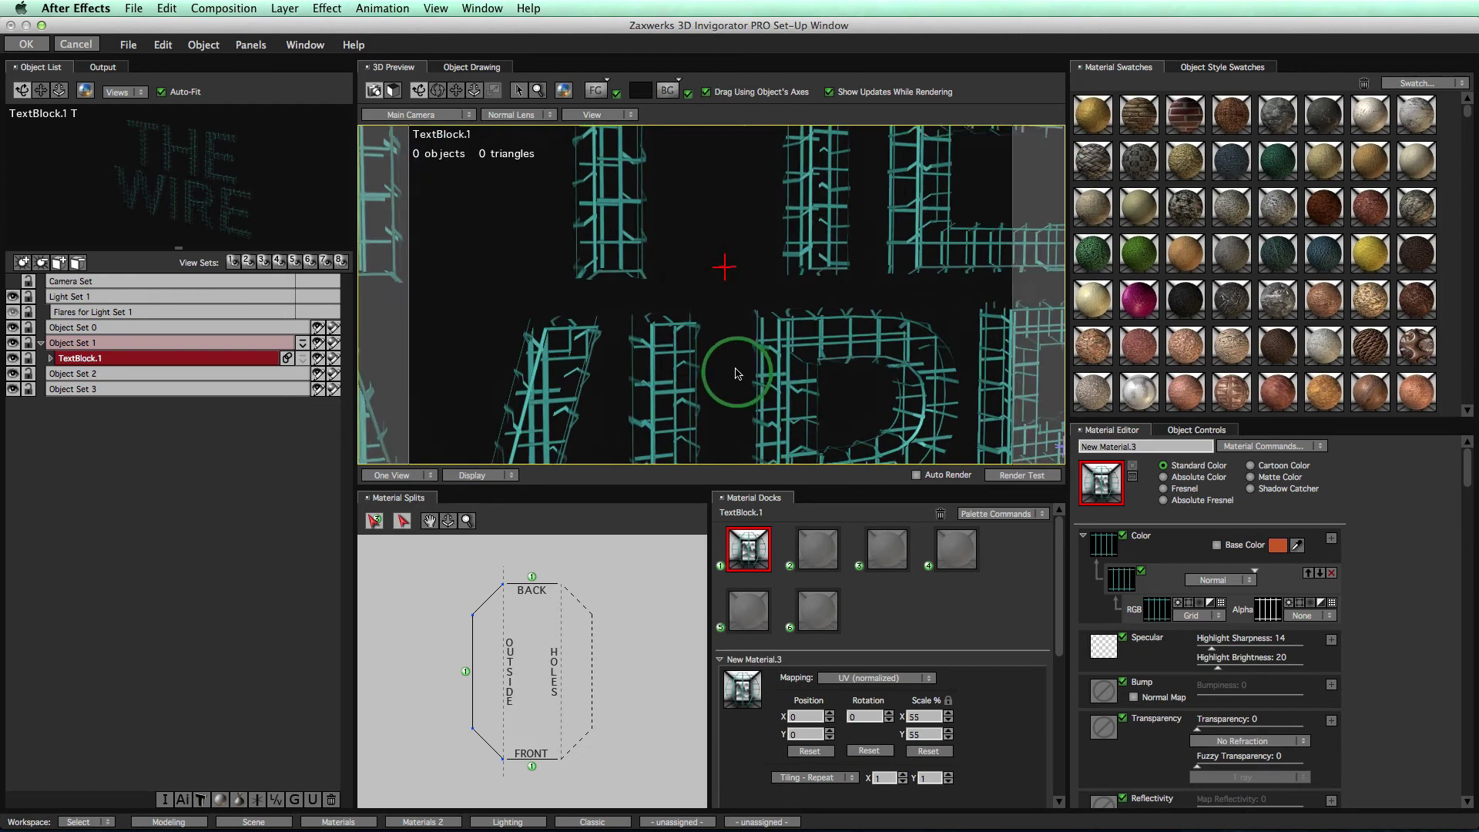
pyautogui.moveTo(737, 372); pyautogui.dragTo(732, 220)
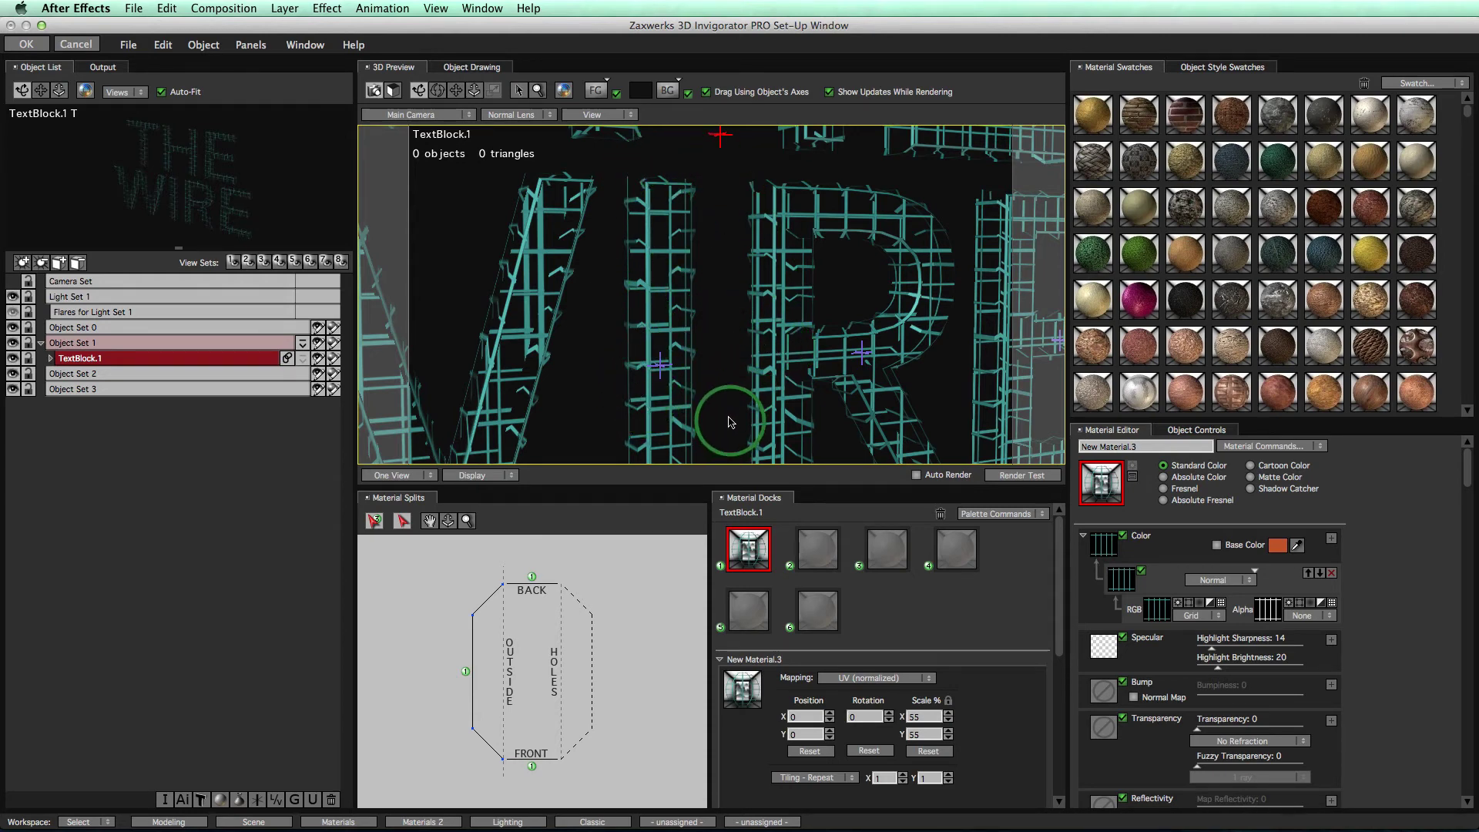
# Create a new material with its base color sampled from the teal wires and place it in the text block's dock 2.
pyautogui.click(1258, 447)
pyautogui.click(1248, 462)
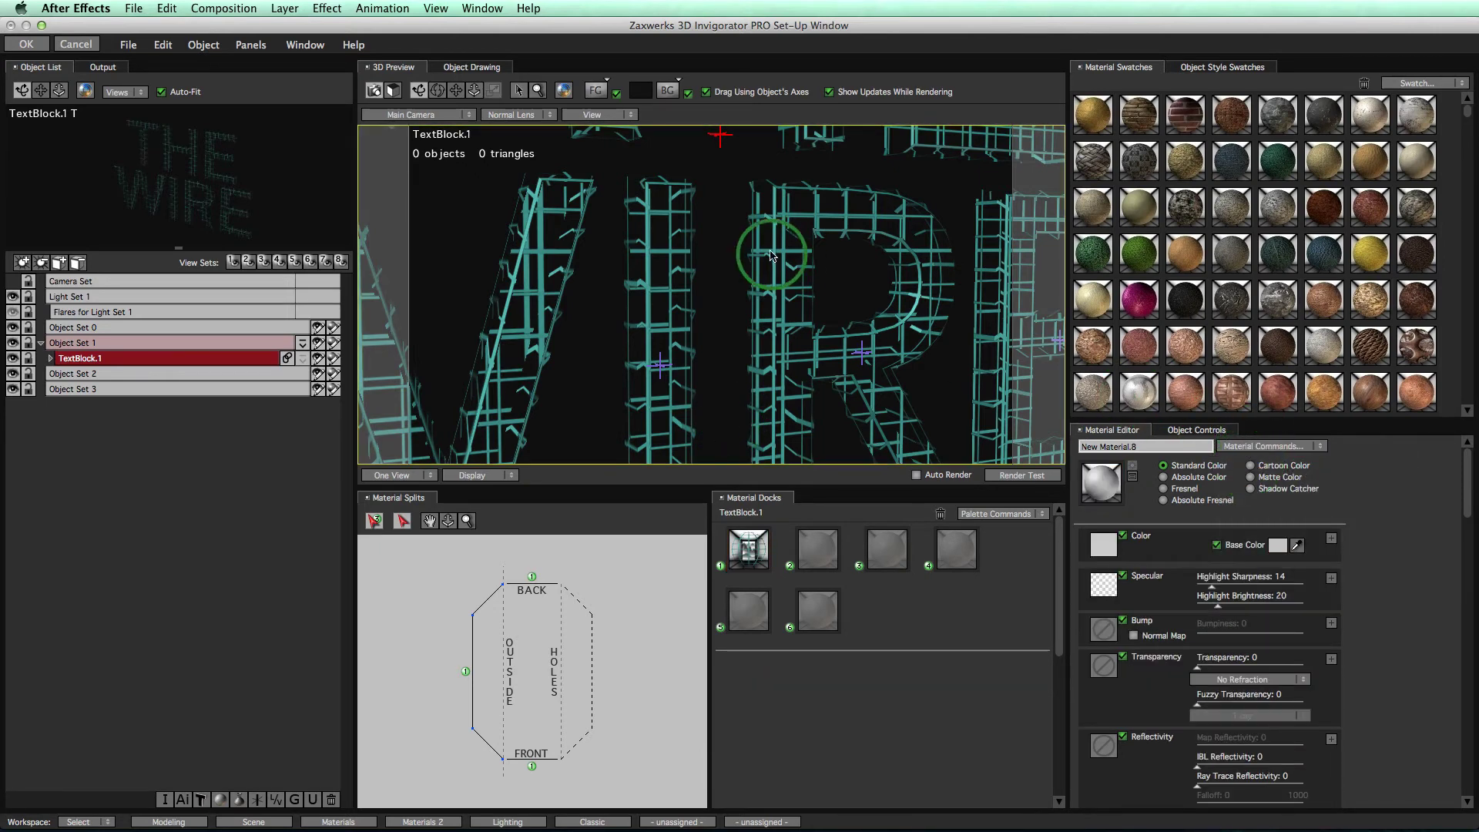
pyautogui.press('space')
pyautogui.moveTo(857, 362); pyautogui.dragTo(576, 318)
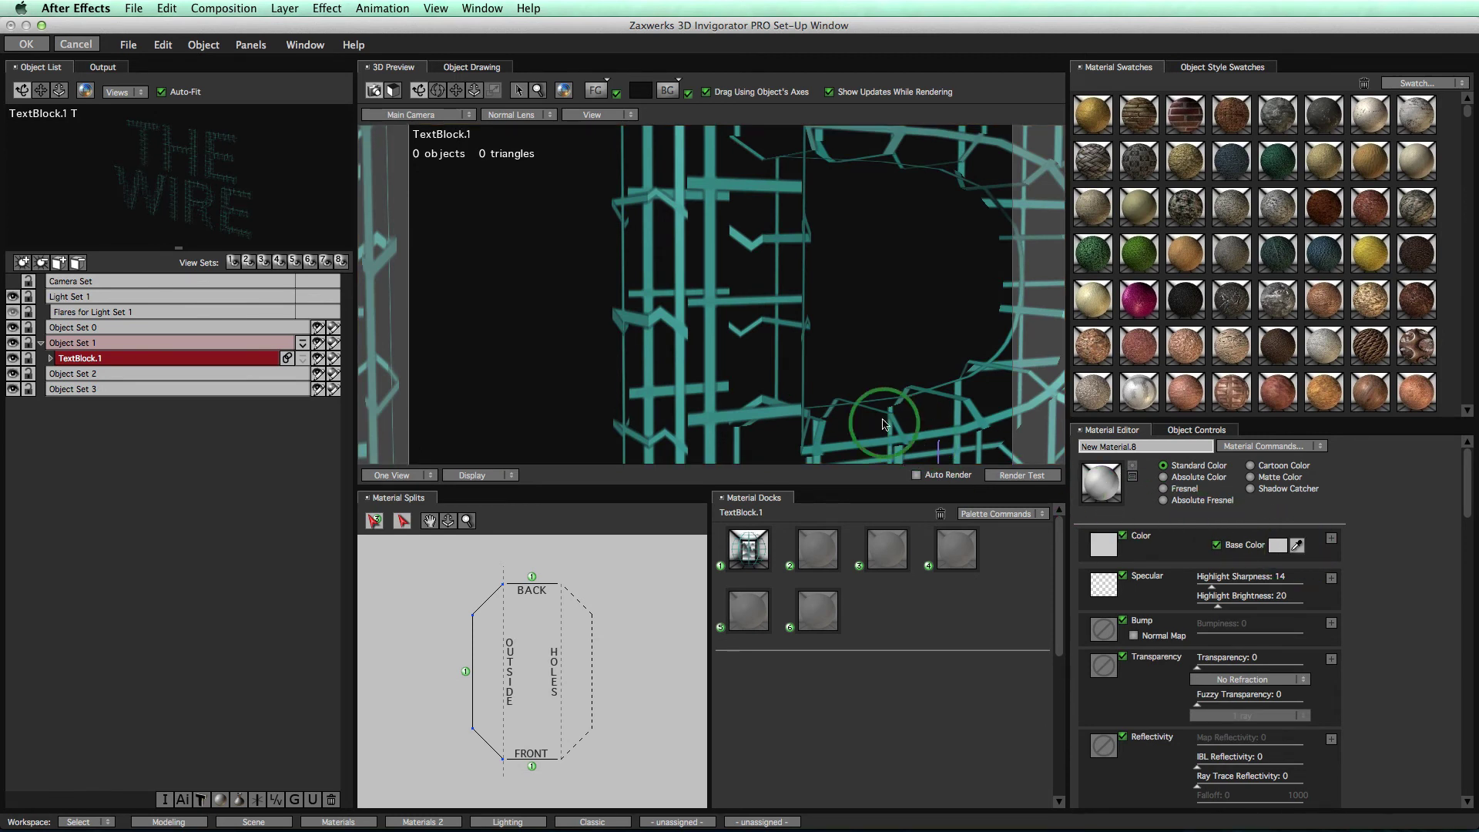
pyautogui.click(738, 188)
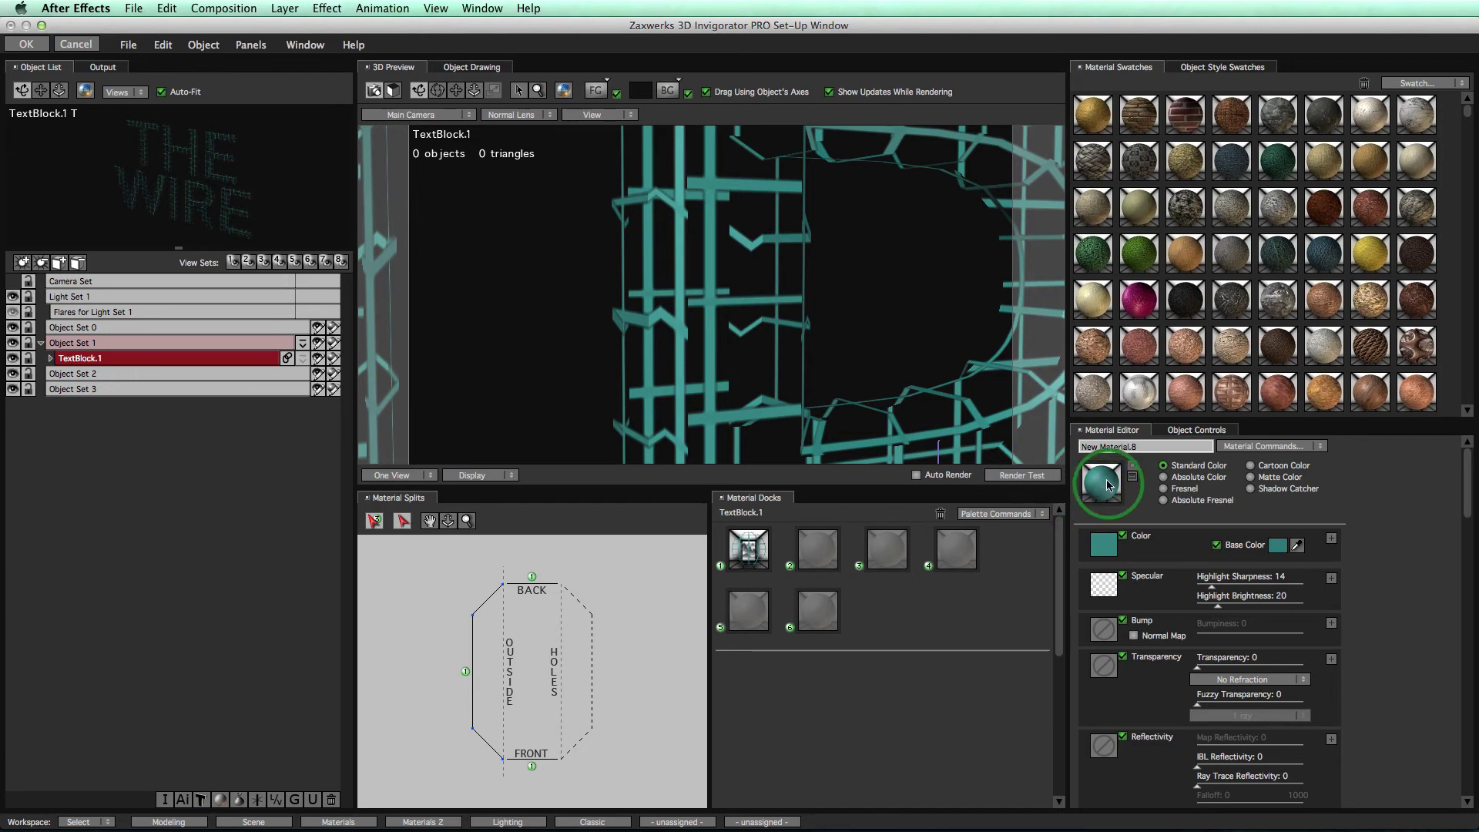
pyautogui.moveTo(1107, 485); pyautogui.dragTo(817, 563)
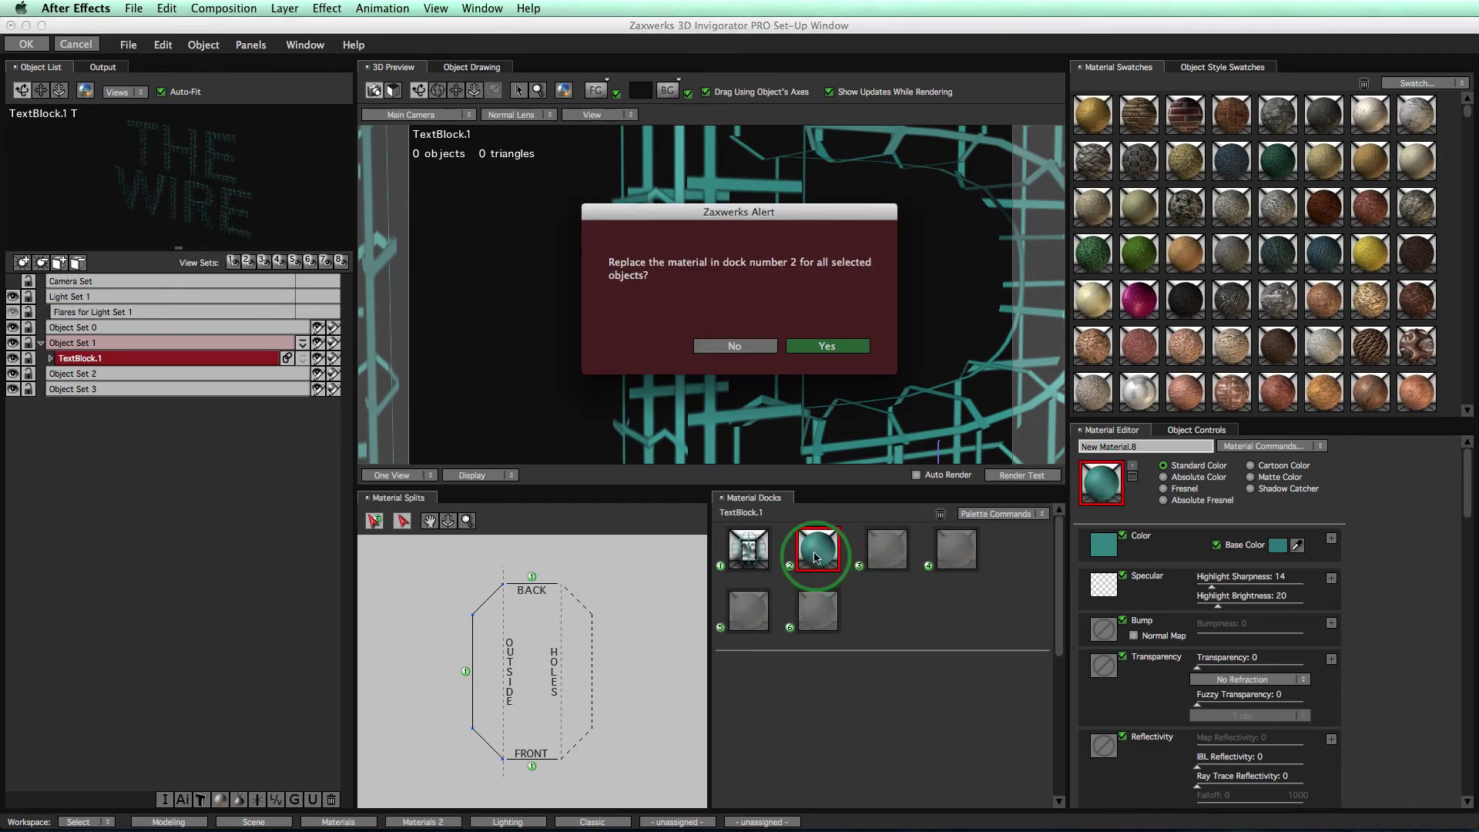
pyautogui.click(830, 351)
# Add material splits on the outside front bevel, one near each bevel edge and one at the bevel's outer corner.
pyautogui.moveTo(853, 236); pyautogui.dragTo(862, 538)
pyautogui.moveTo(809, 414); pyautogui.dragTo(852, 413)
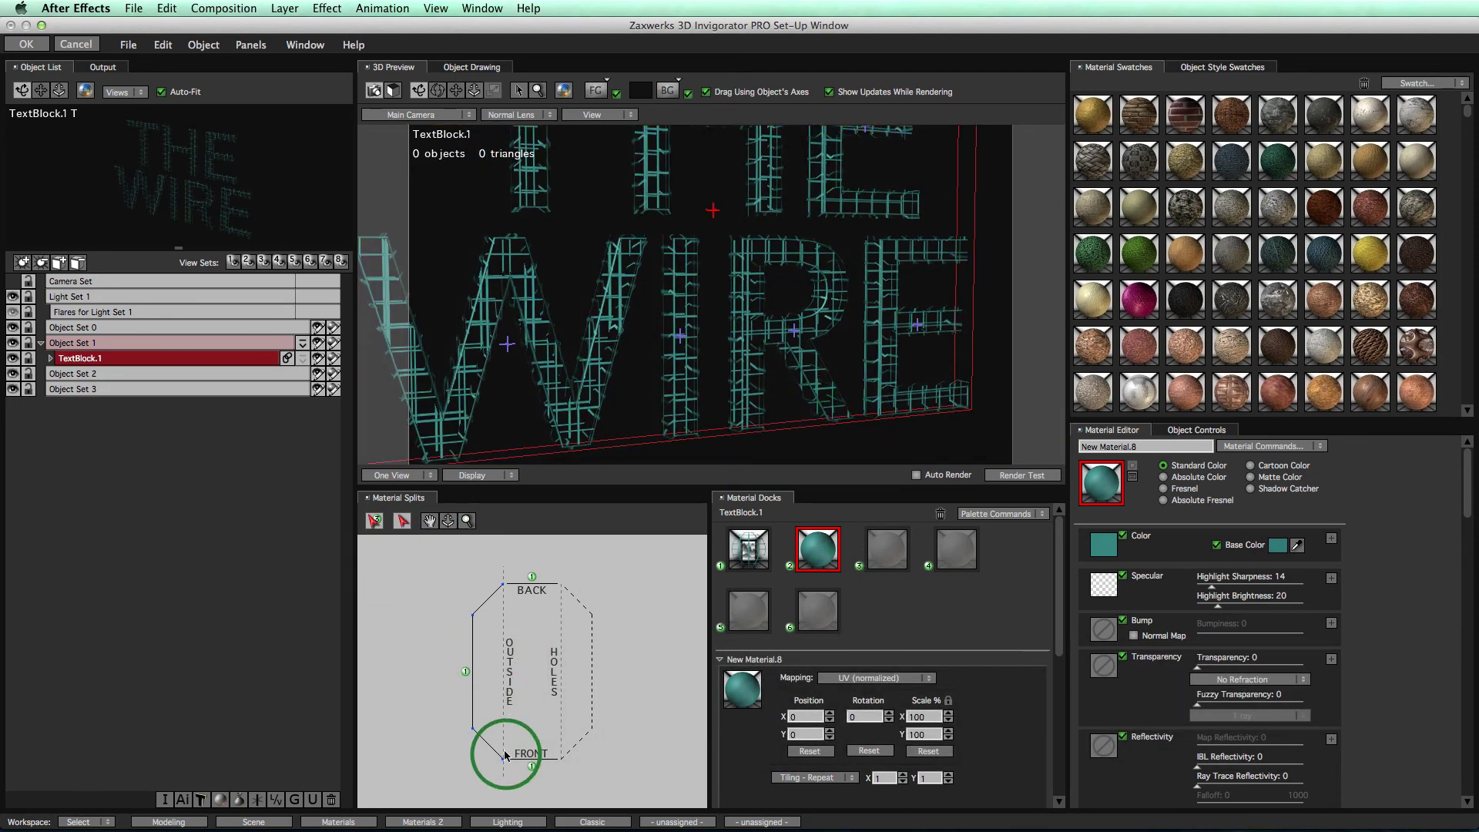
pyautogui.moveTo(504, 757); pyautogui.dragTo(485, 594)
pyautogui.moveTo(507, 703); pyautogui.dragTo(532, 686)
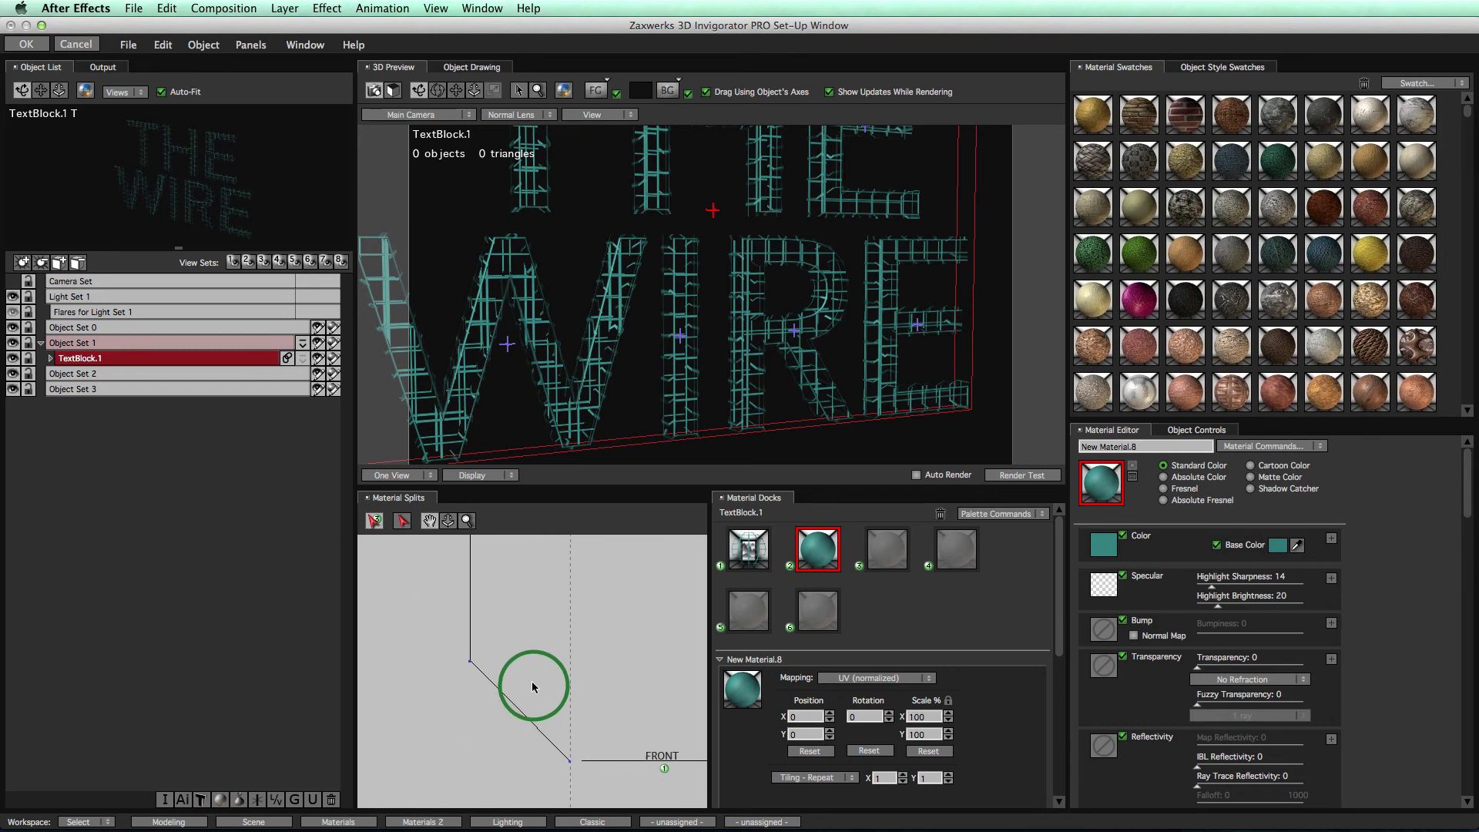
pyautogui.click(462, 662)
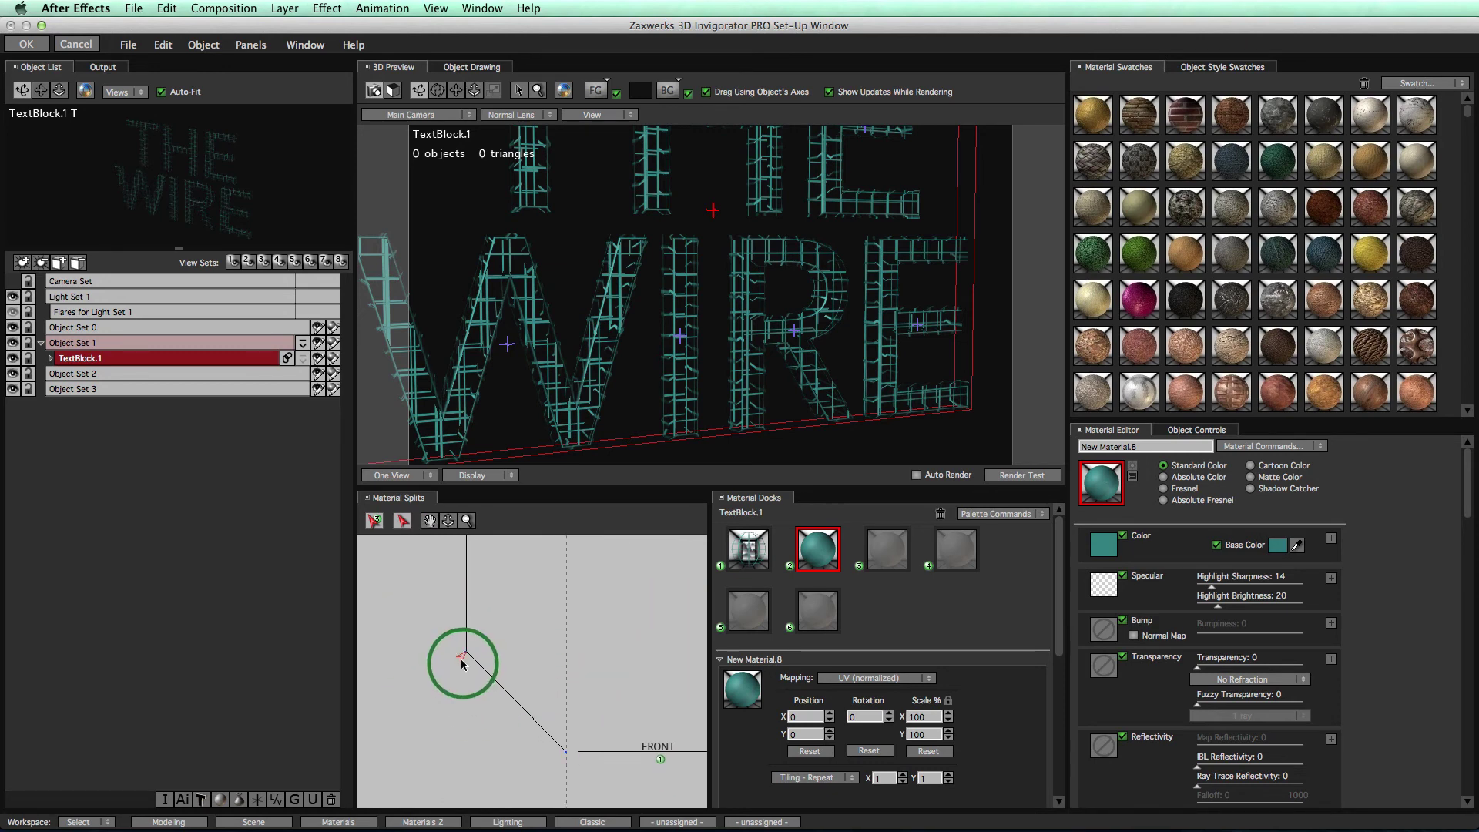
pyautogui.moveTo(476, 681); pyautogui.dragTo(486, 685)
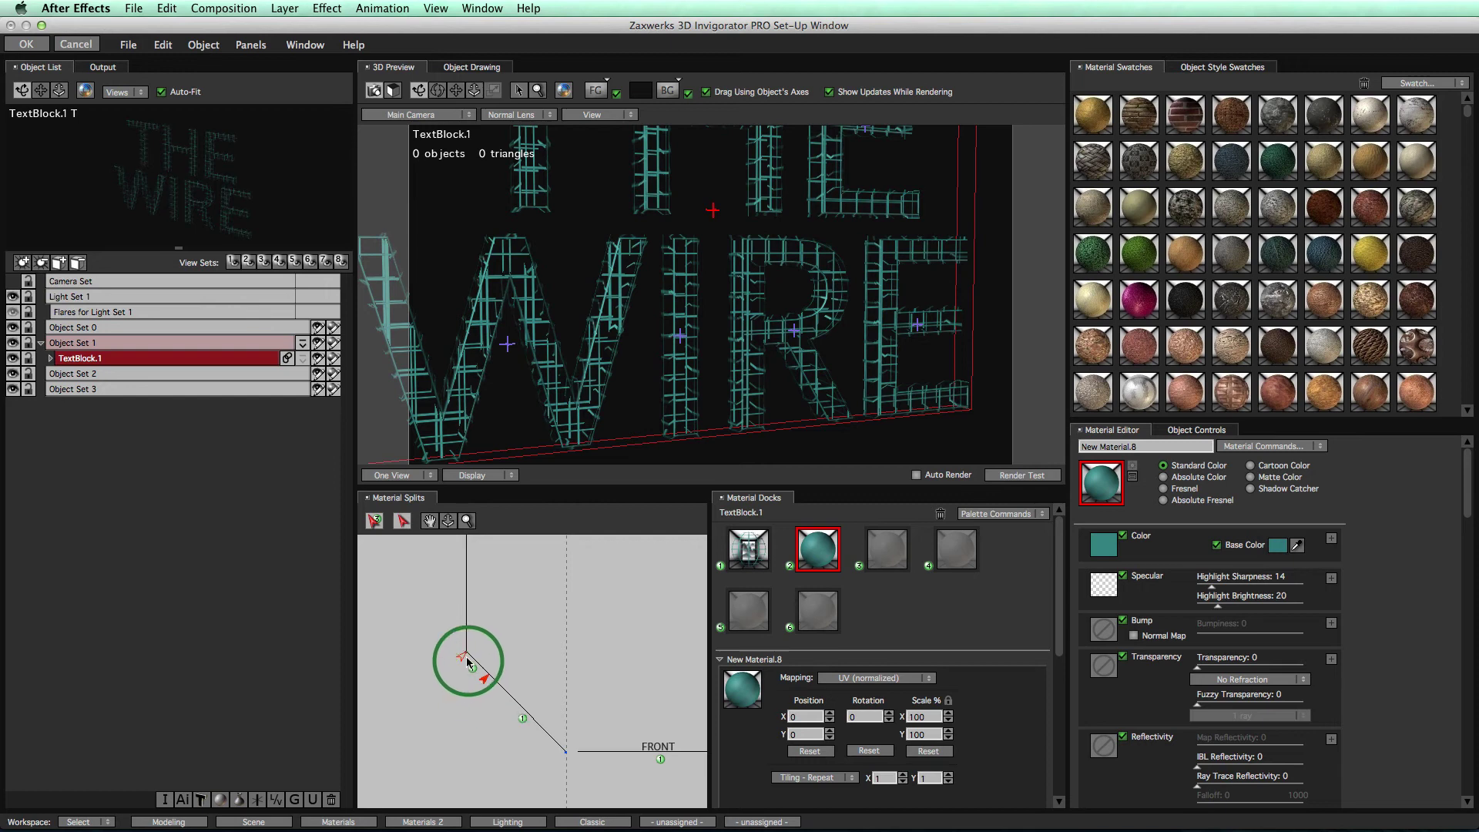
pyautogui.click(543, 739)
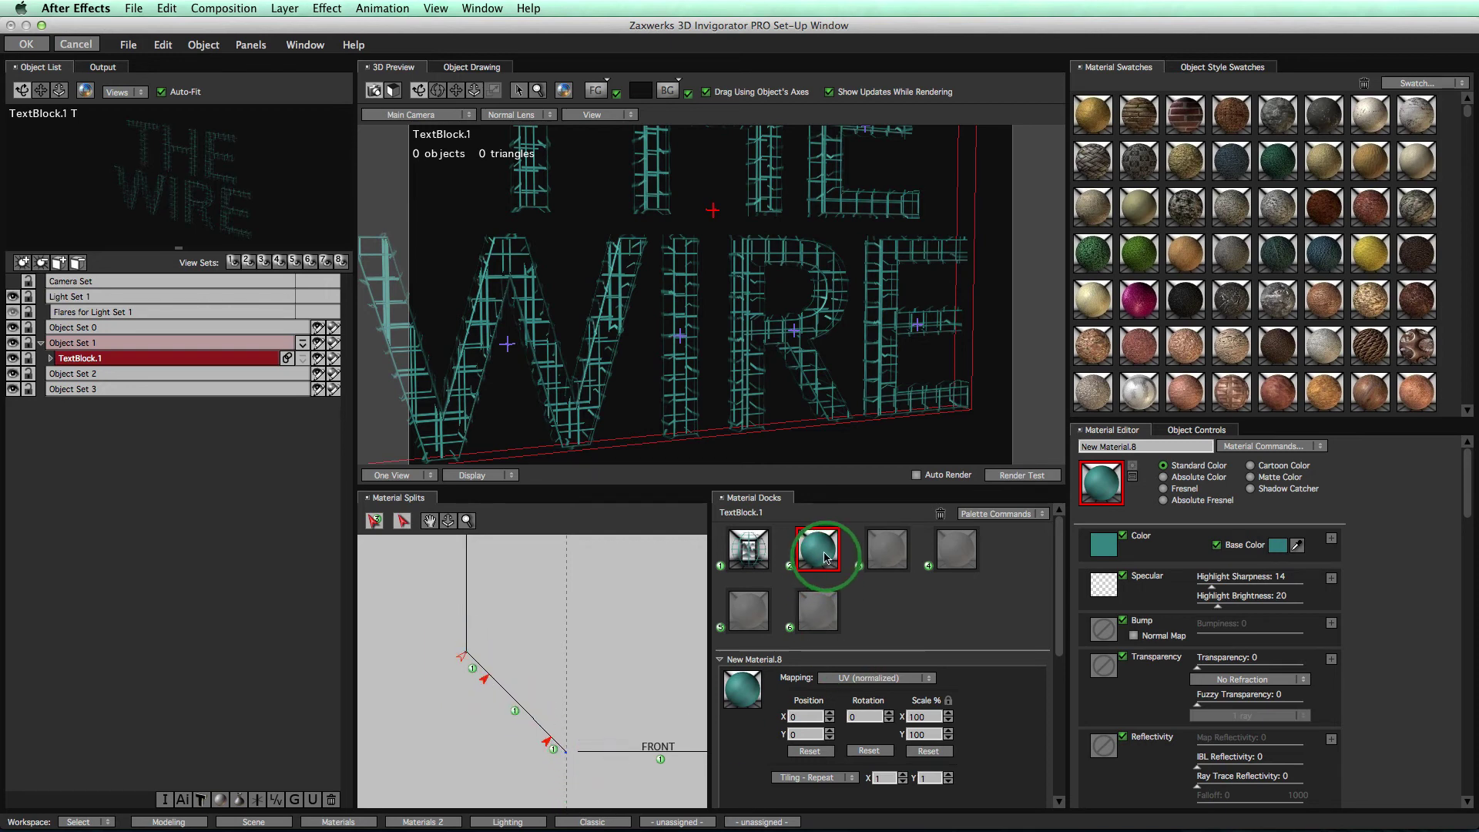
# Assign the solid teal dock 2 material to the narrow split segments at both ends of the front bevel.
pyautogui.moveTo(824, 555); pyautogui.dragTo(529, 773)
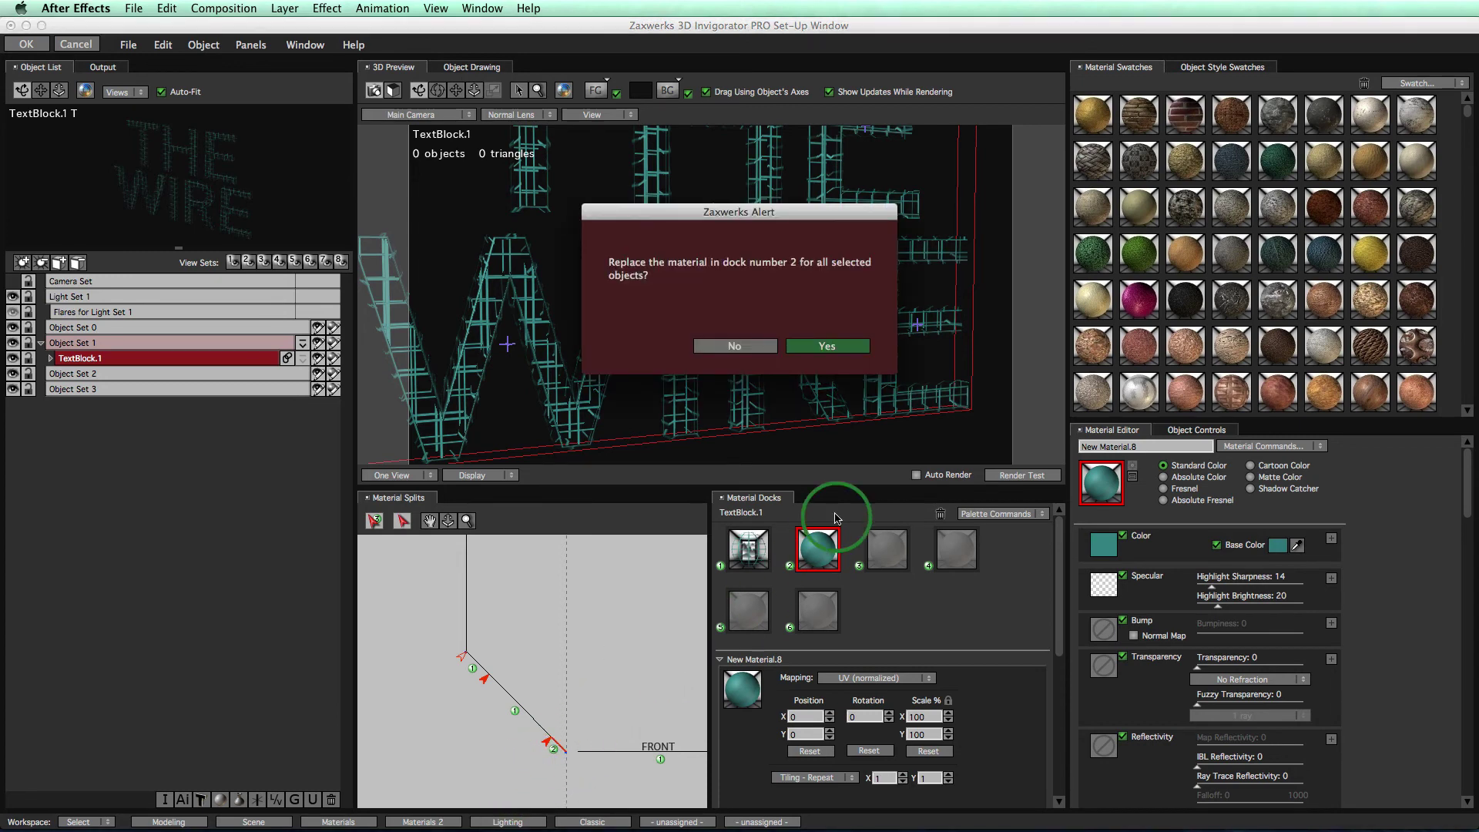
pyautogui.click(857, 345)
pyautogui.moveTo(580, 642); pyautogui.dragTo(718, 566)
pyautogui.moveTo(822, 551); pyautogui.dragTo(511, 694)
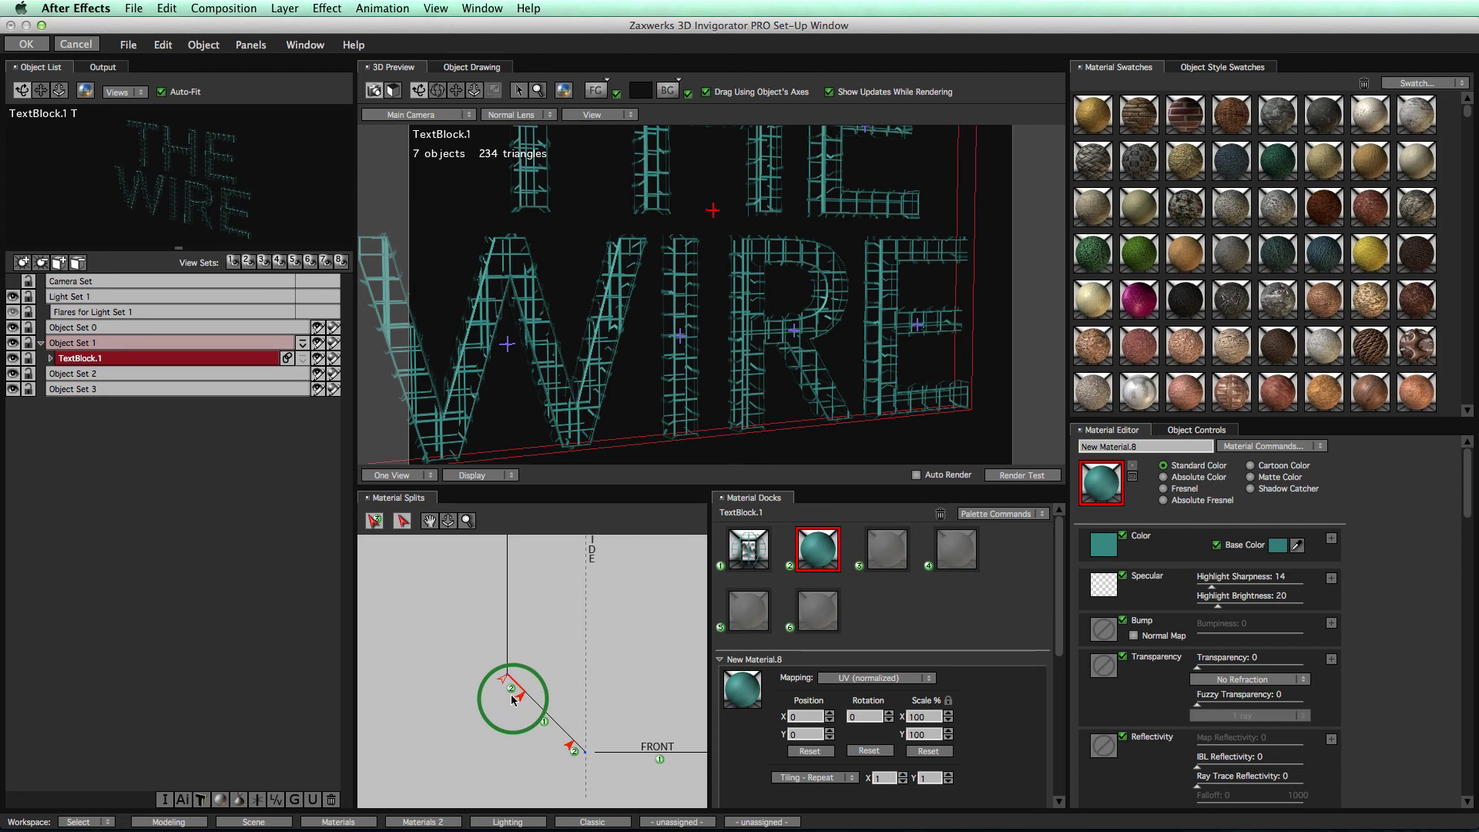
pyautogui.click(513, 699)
pyautogui.click(829, 344)
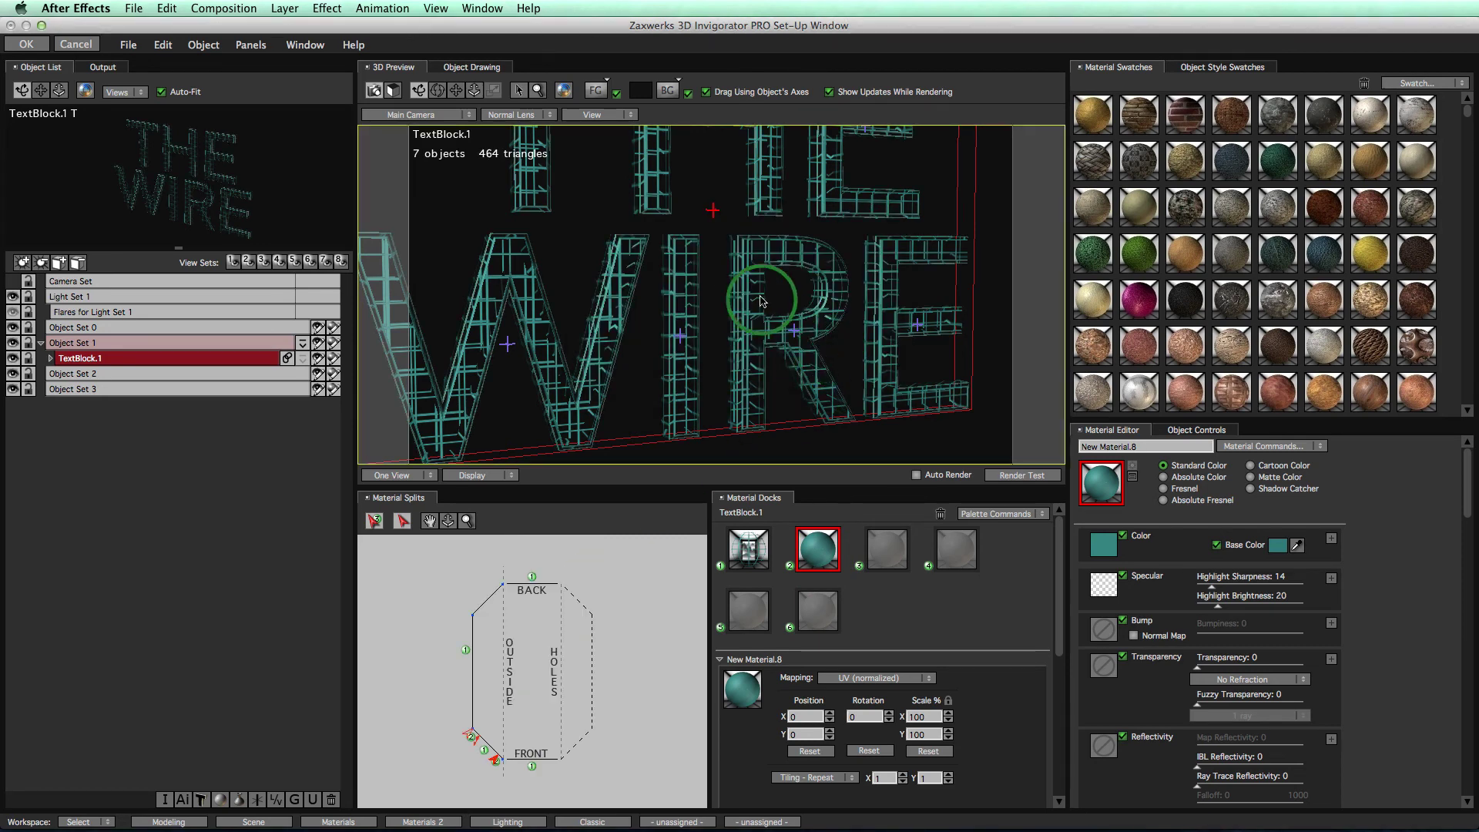
# Nudge the material split beside the bevel's front edge and check the outlined letters from several angles.
pyautogui.scroll(5, 730, 316)
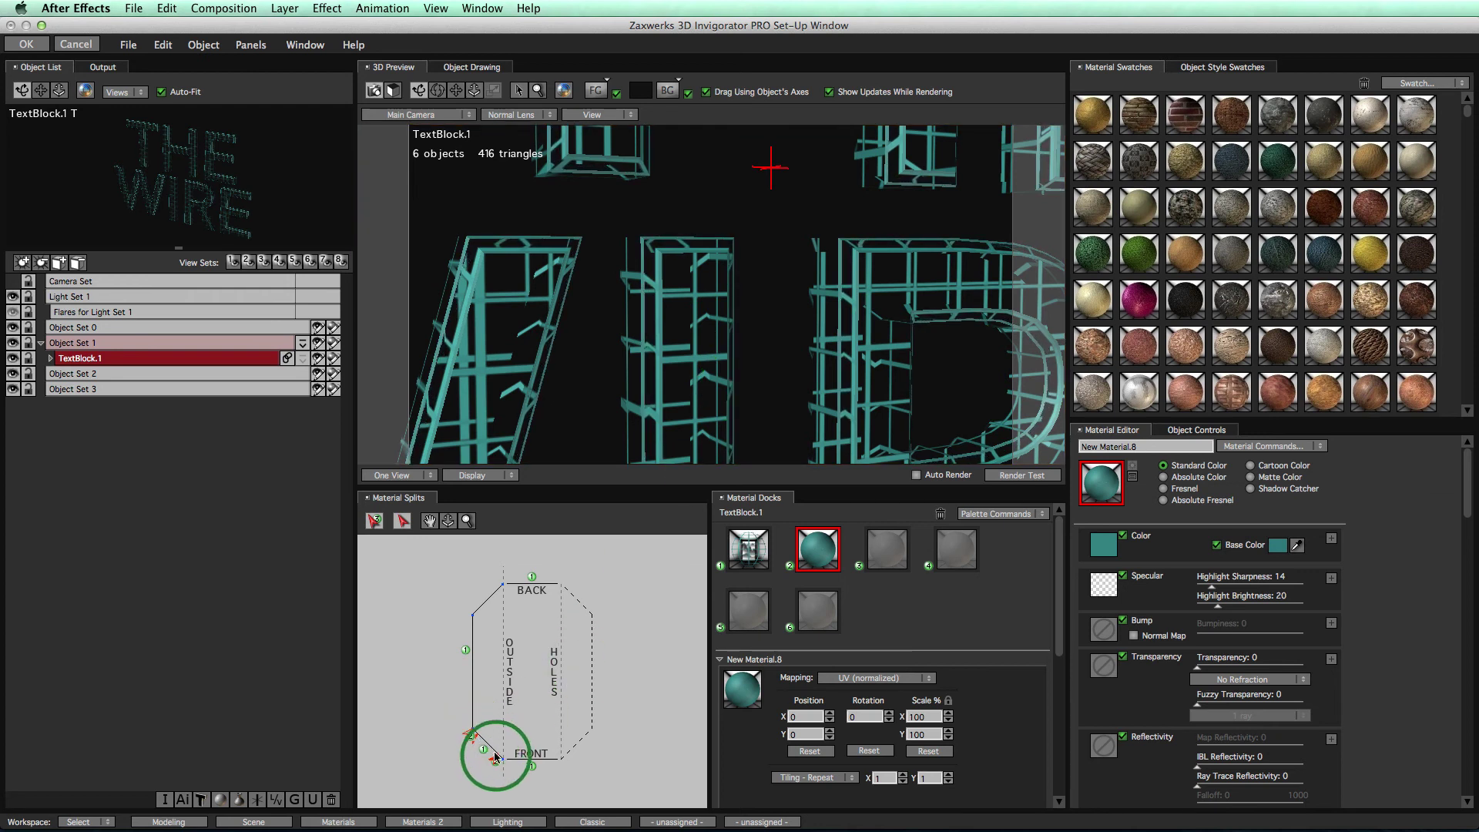
pyautogui.moveTo(498, 757); pyautogui.dragTo(496, 752)
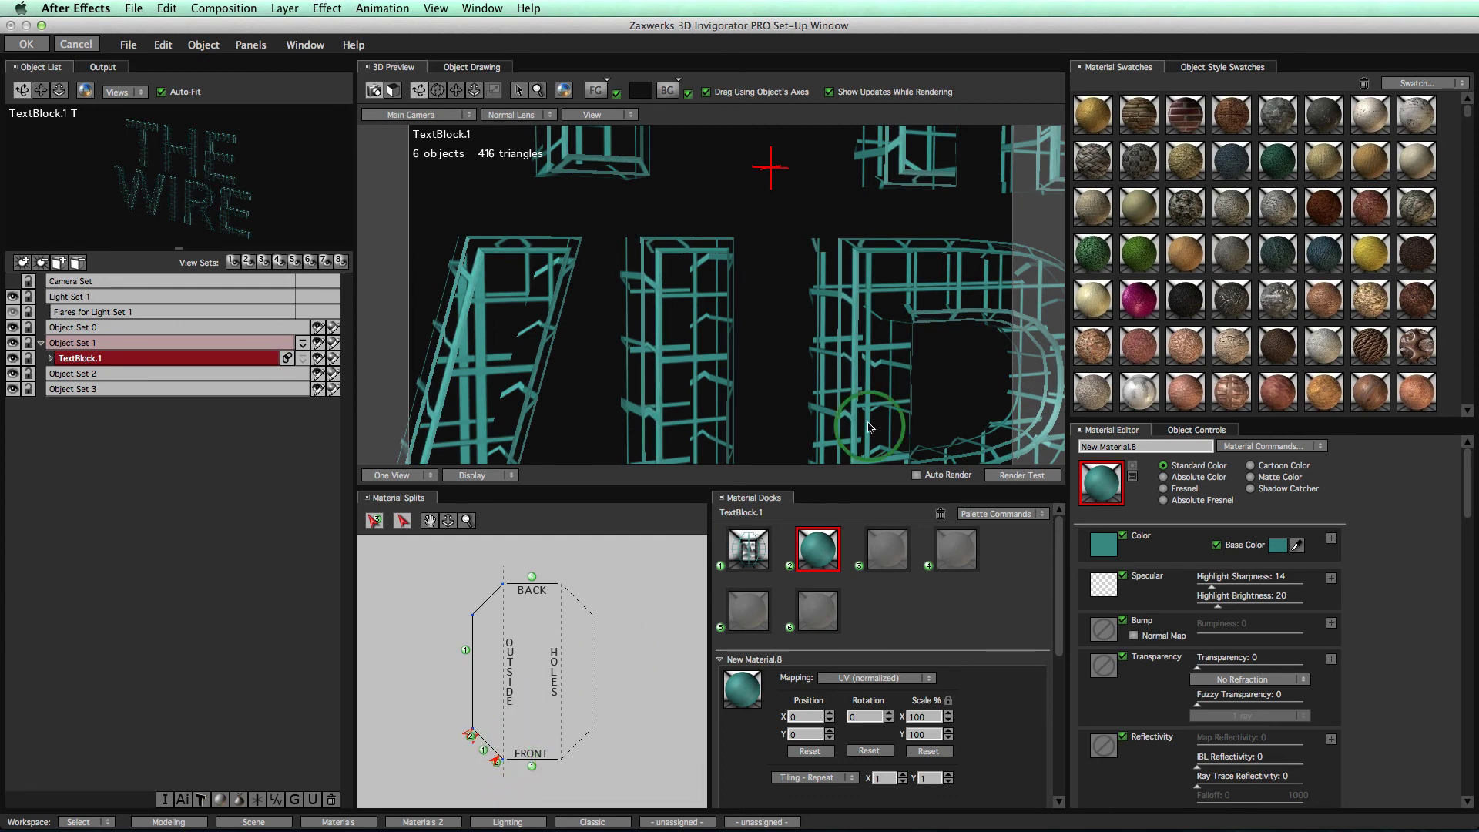
pyautogui.moveTo(895, 245); pyautogui.dragTo(760, 418)
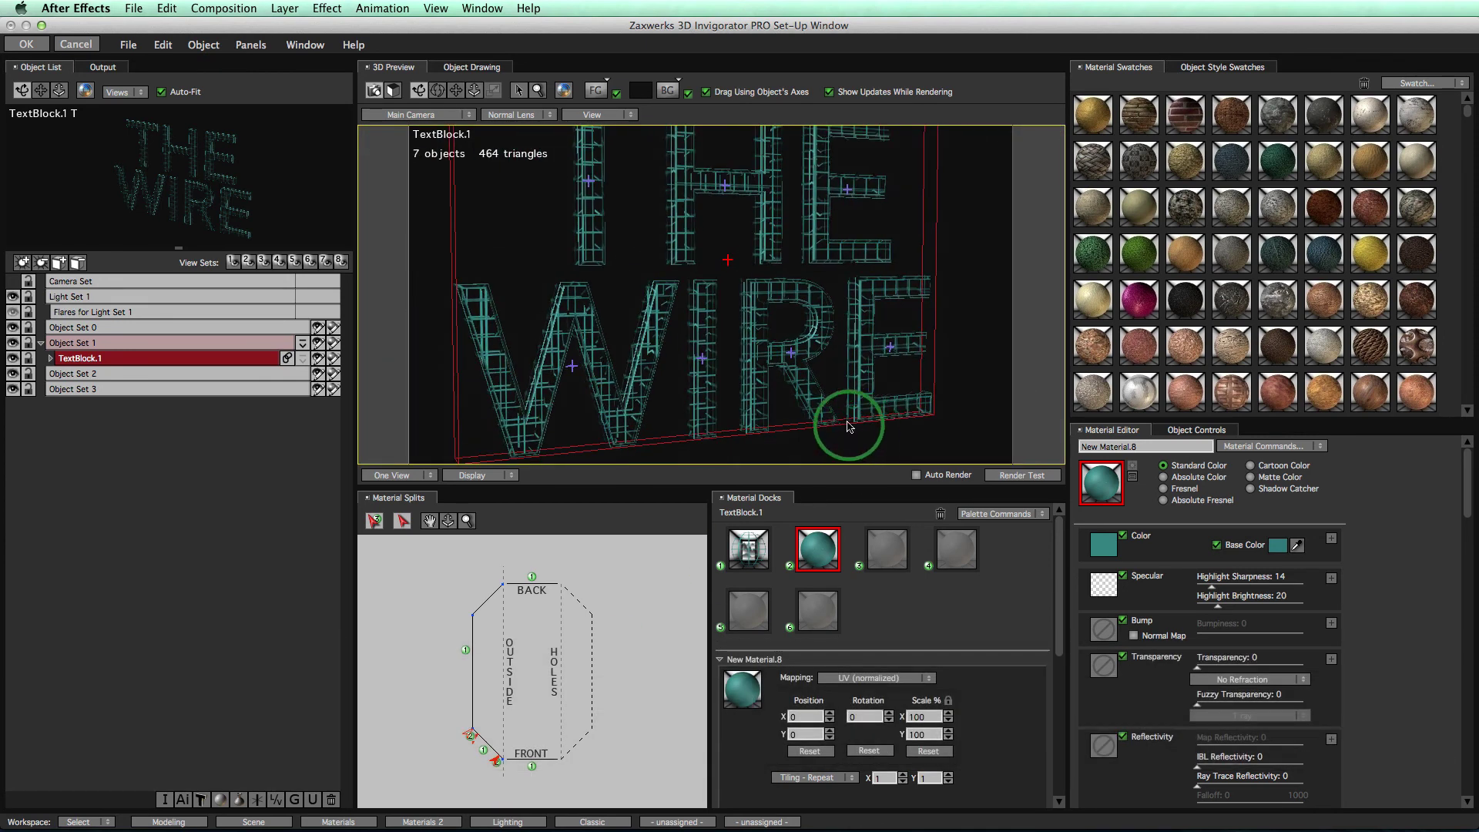
pyautogui.moveTo(753, 312); pyautogui.dragTo(726, 373)
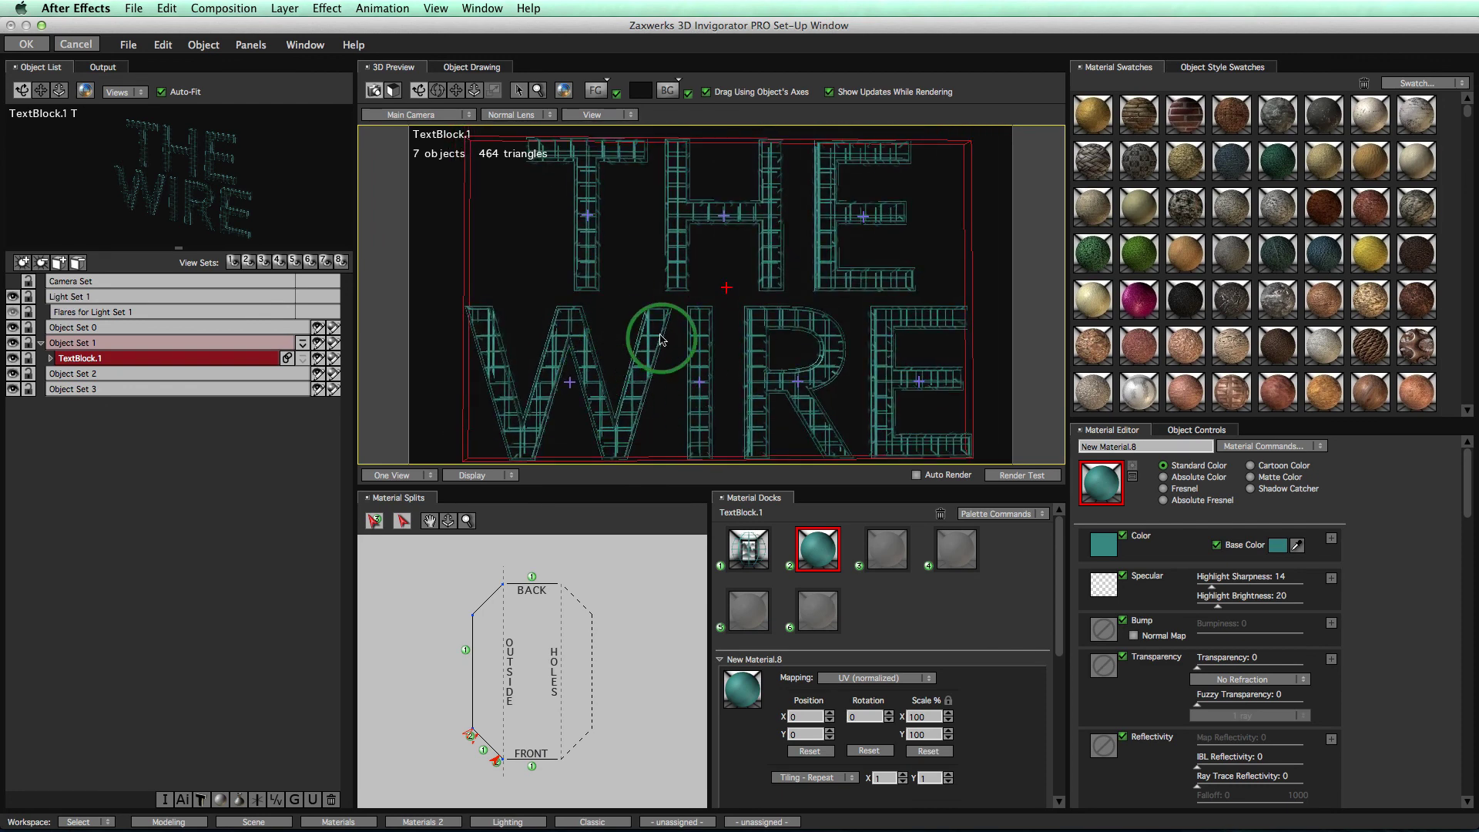